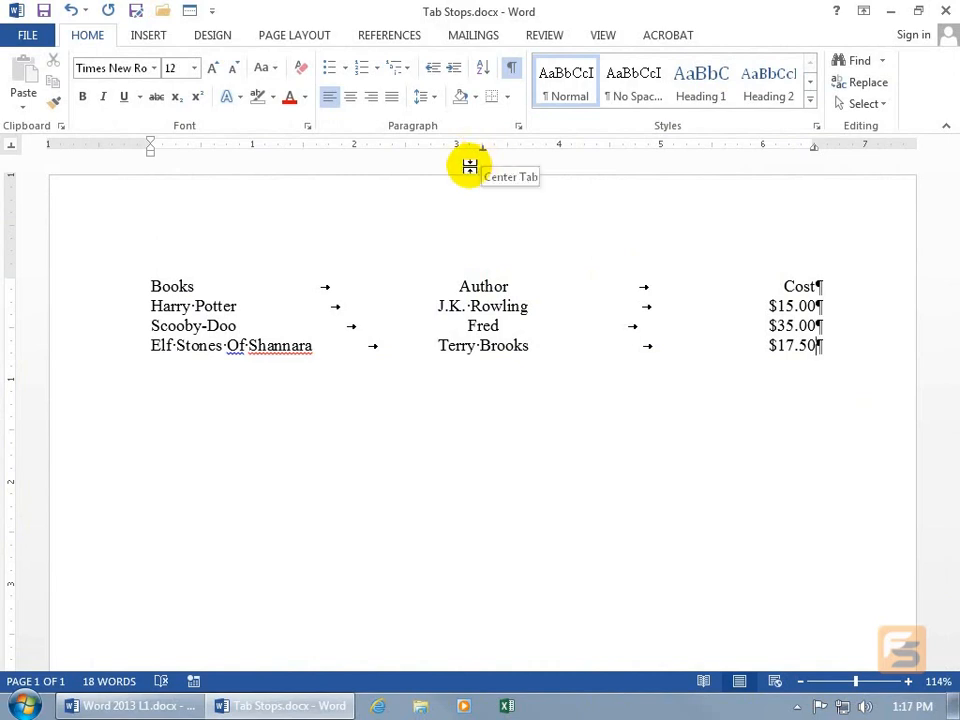
- Inspect the alignment and leader settings of the 3.25" and 6.5" tab stops in the Tabs dialog, leaving it each time without saving
{"action": "left_click_drag", "start_coordinate": [489, 153], "coordinate": [489, 154]}
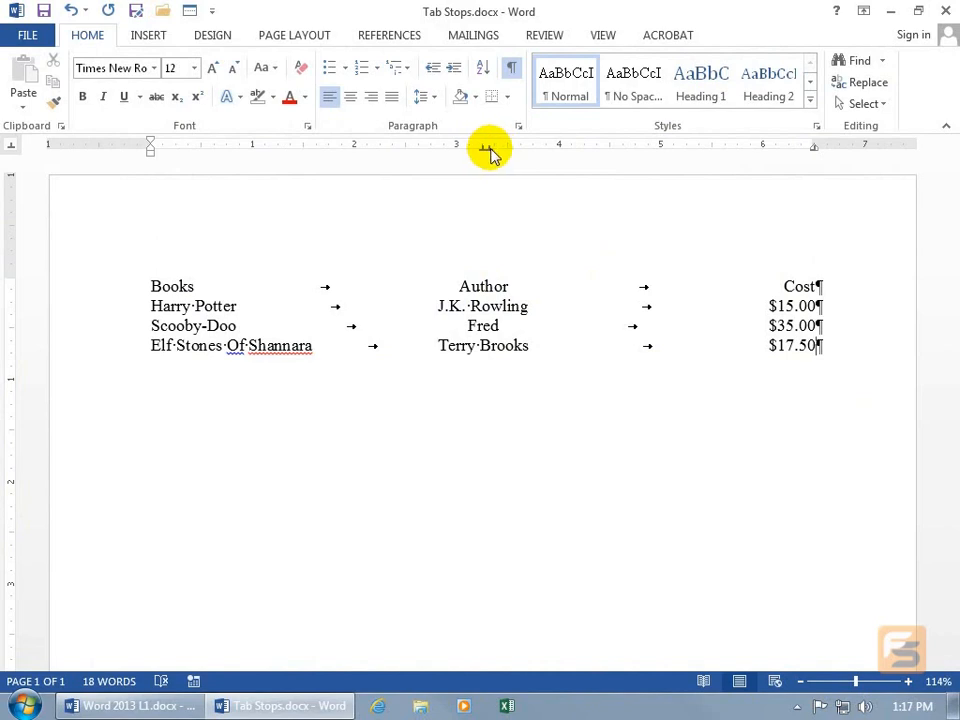
{"action": "left_click_drag", "start_coordinate": [490, 153], "coordinate": [493, 153]}
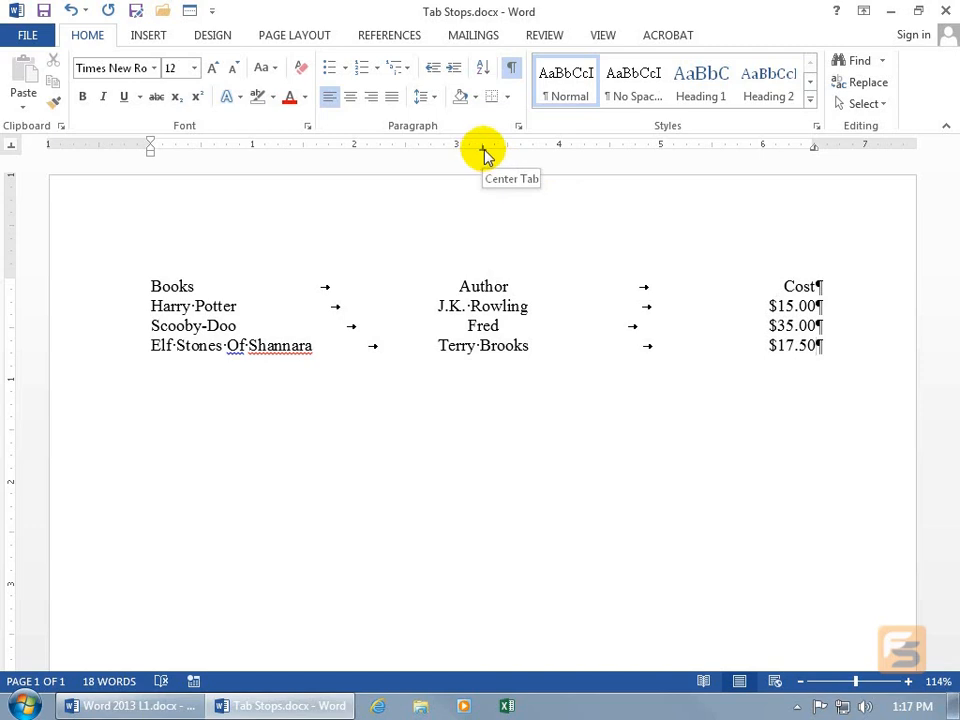
{"action": "double_click", "coordinate": [483, 150]}
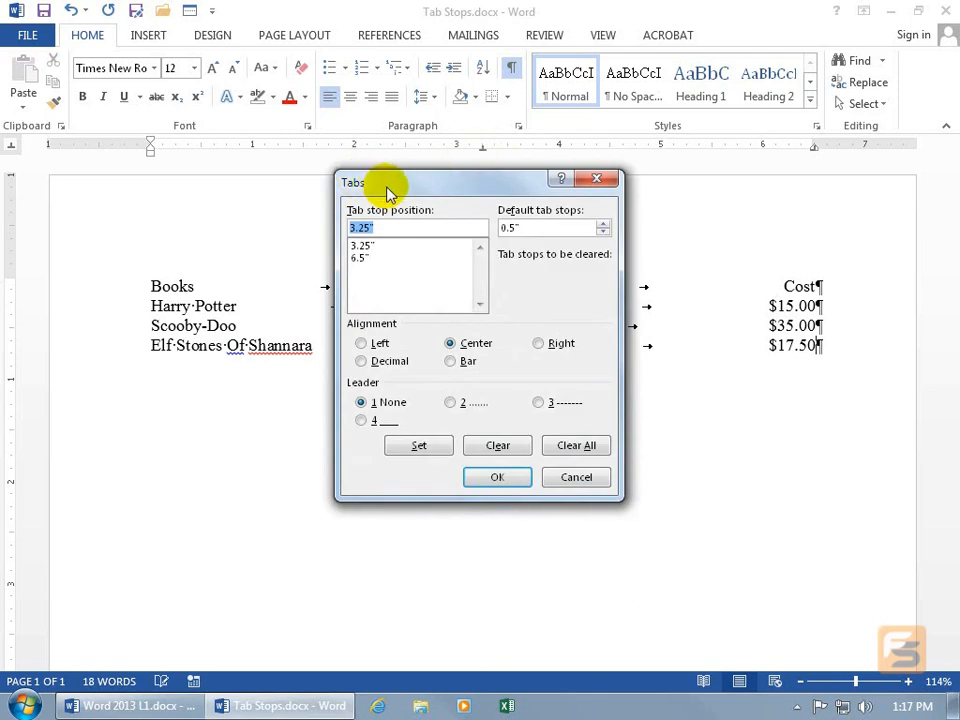
{"action": "left_click", "coordinate": [366, 246]}
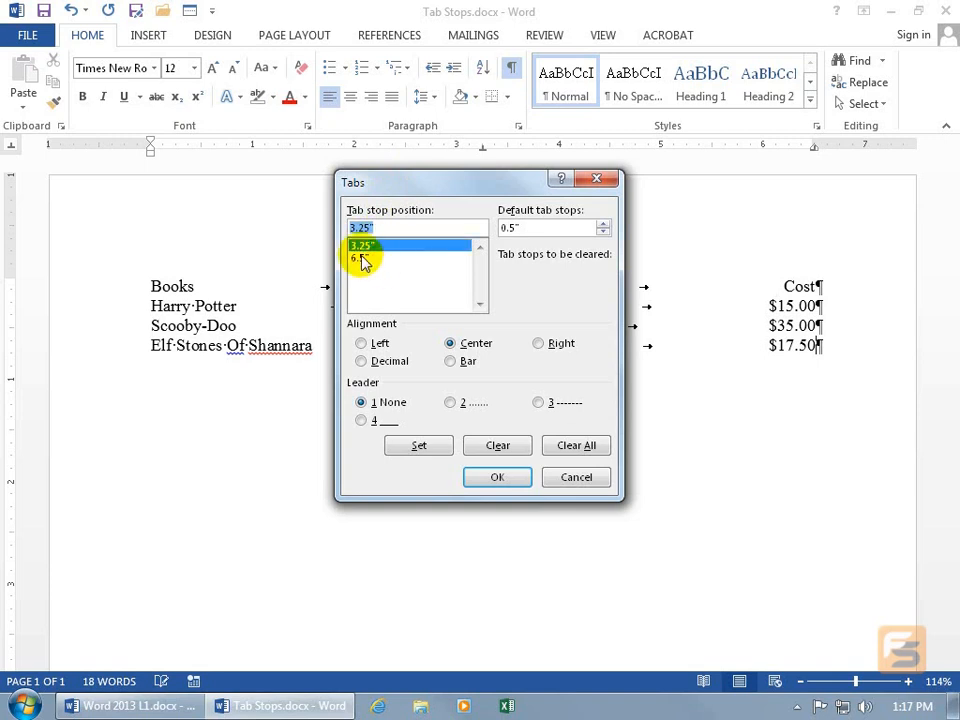
{"action": "left_click", "coordinate": [364, 258]}
{"action": "left_click", "coordinate": [364, 247]}
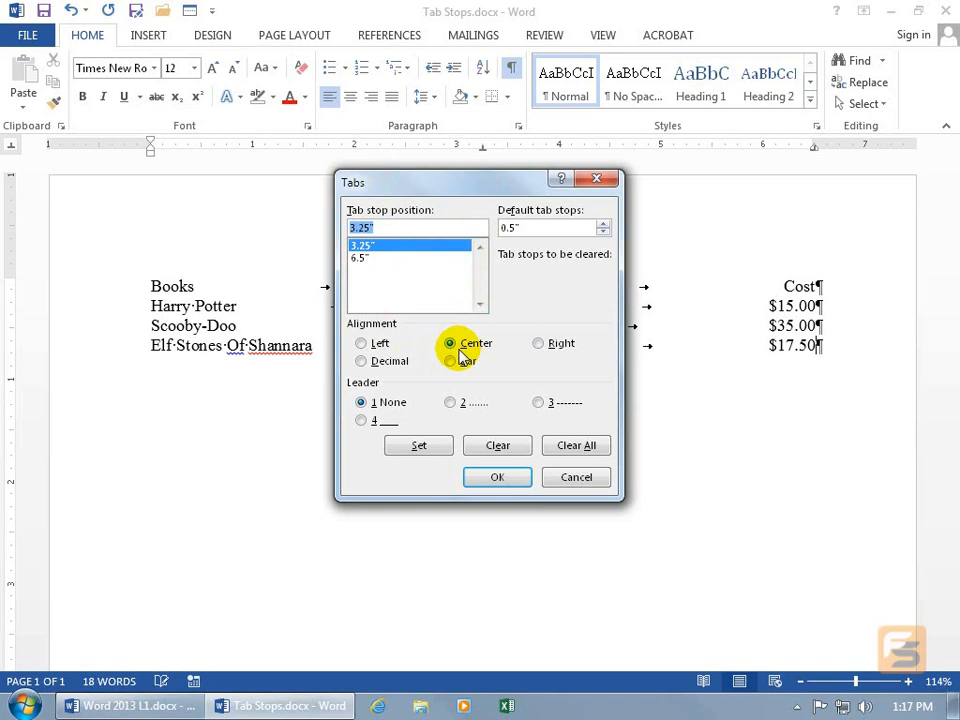
{"action": "left_click", "coordinate": [358, 257]}
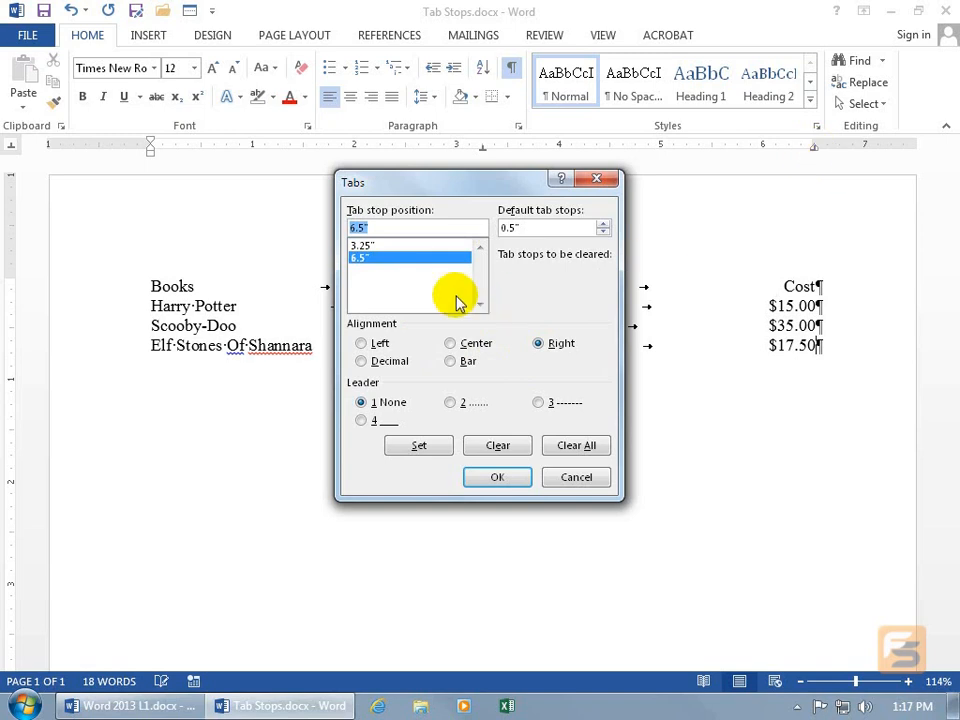
{"action": "left_click", "coordinate": [578, 478]}
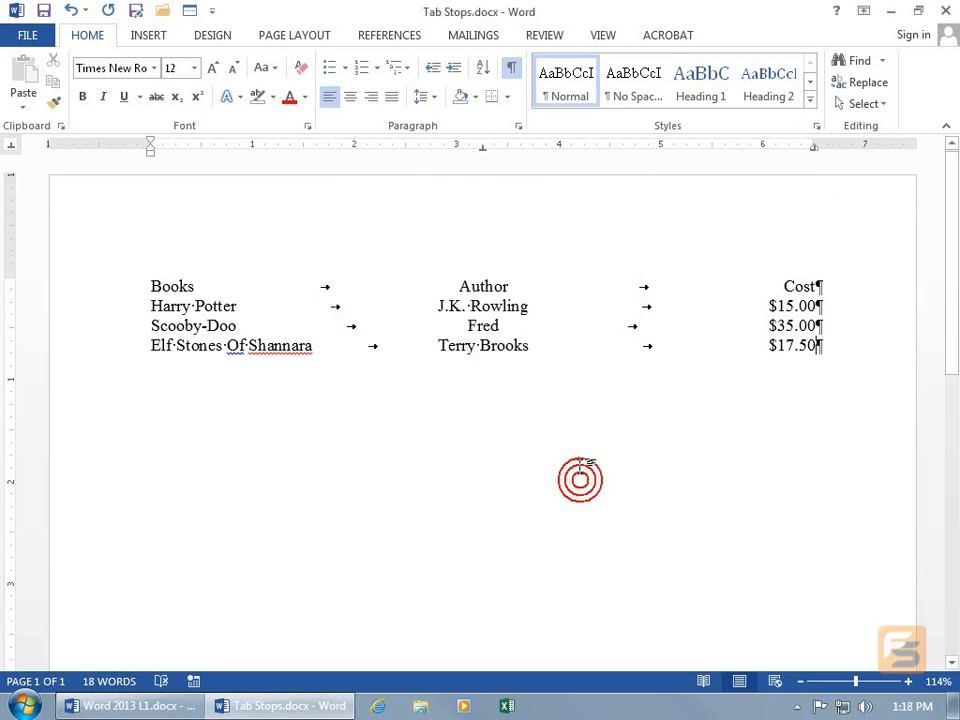
{"action": "double_click", "coordinate": [483, 149]}
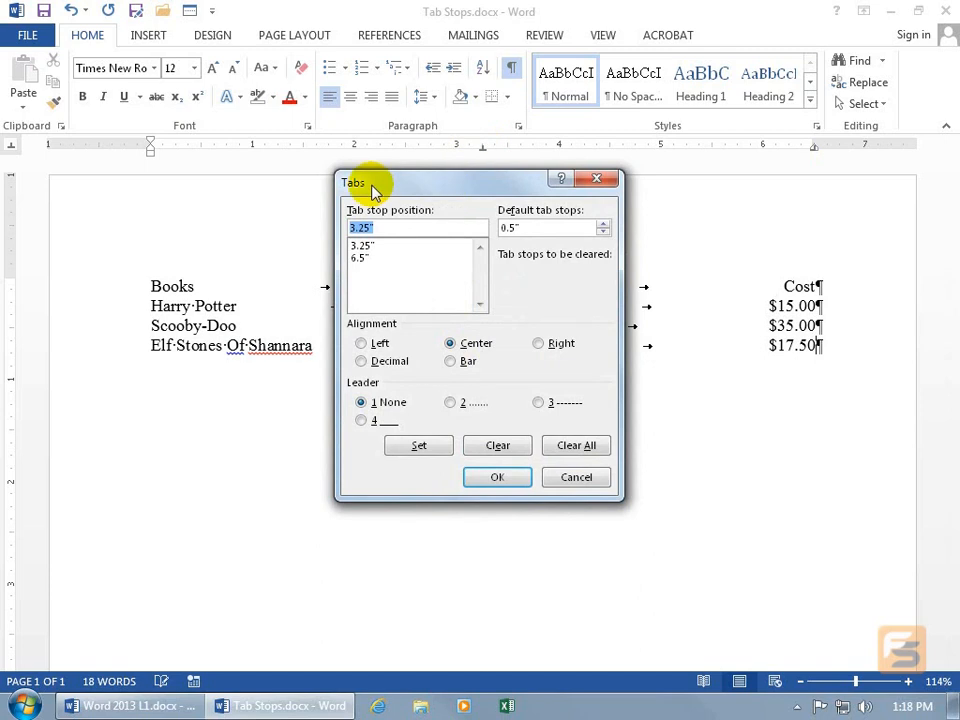
{"action": "left_click", "coordinate": [596, 180]}
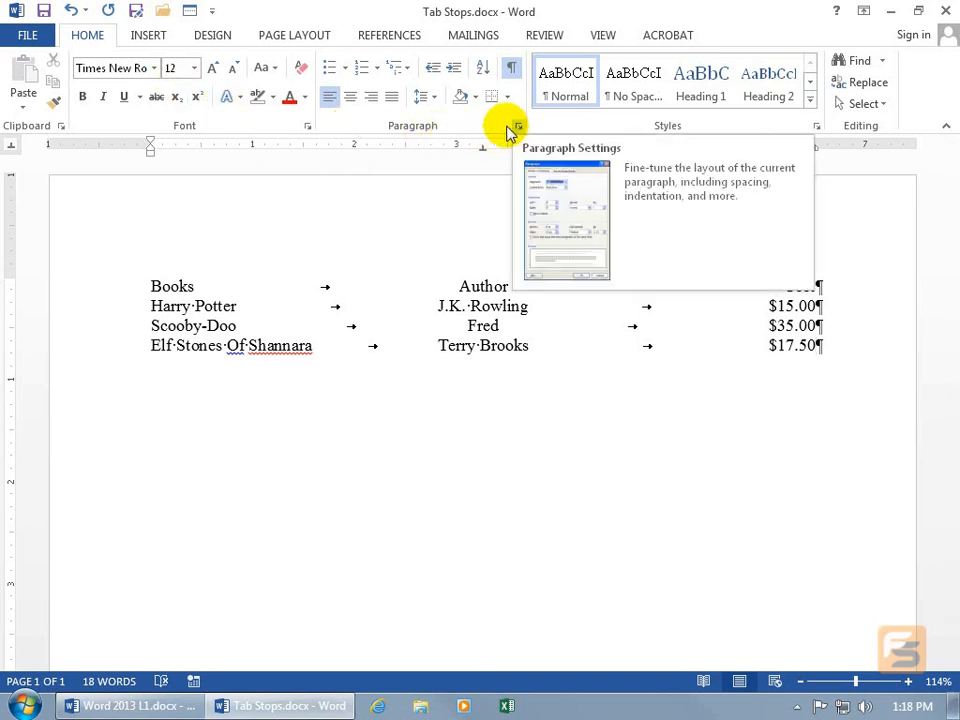
- Open the Tabs dialog through the paragraph settings to view the current line's tab stops, and cancel it
{"action": "left_click", "coordinate": [296, 37]}
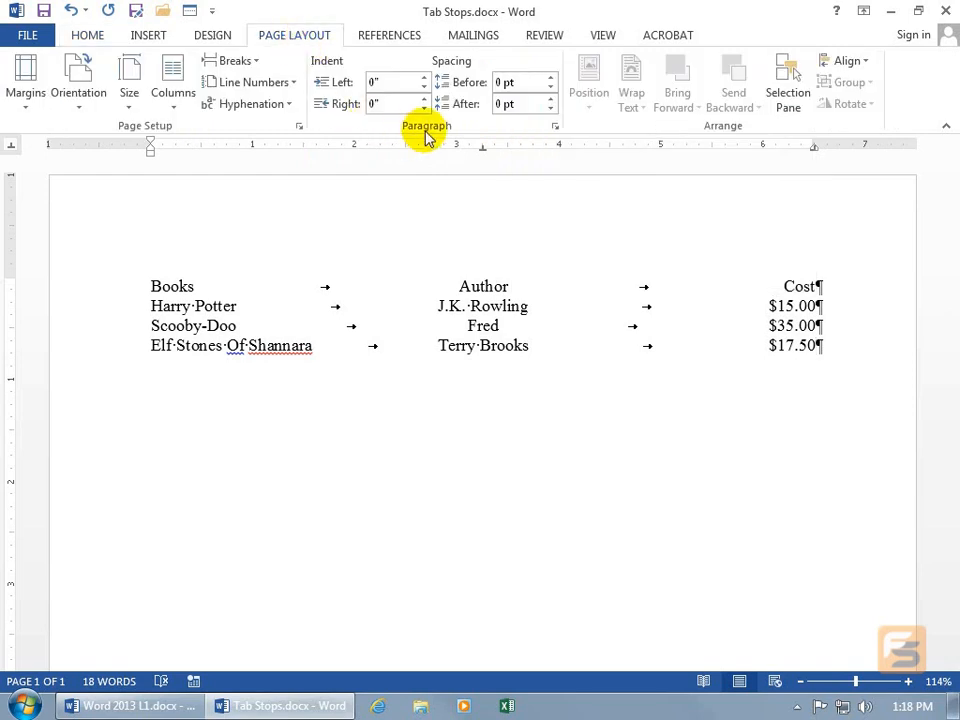
{"action": "left_click", "coordinate": [553, 127]}
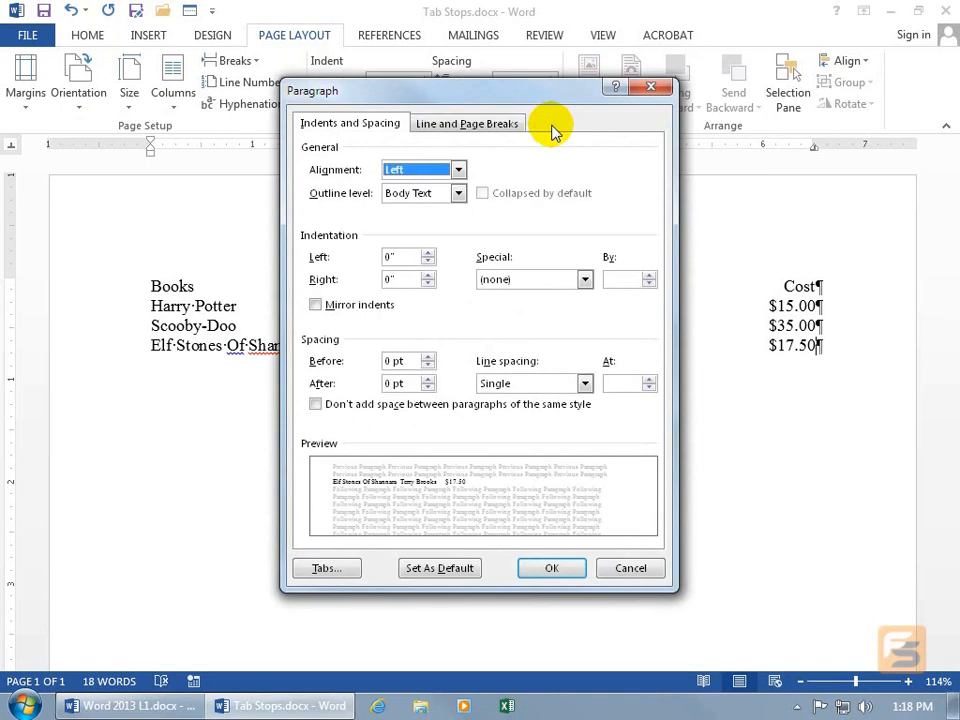
{"action": "left_click", "coordinate": [330, 570]}
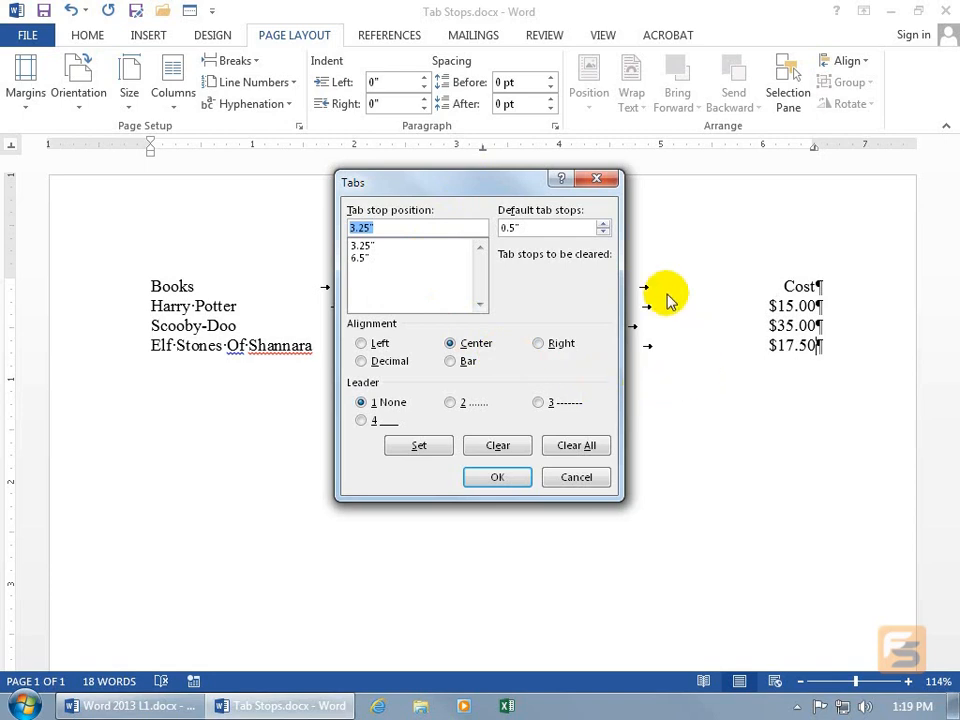
{"action": "left_click", "coordinate": [580, 477]}
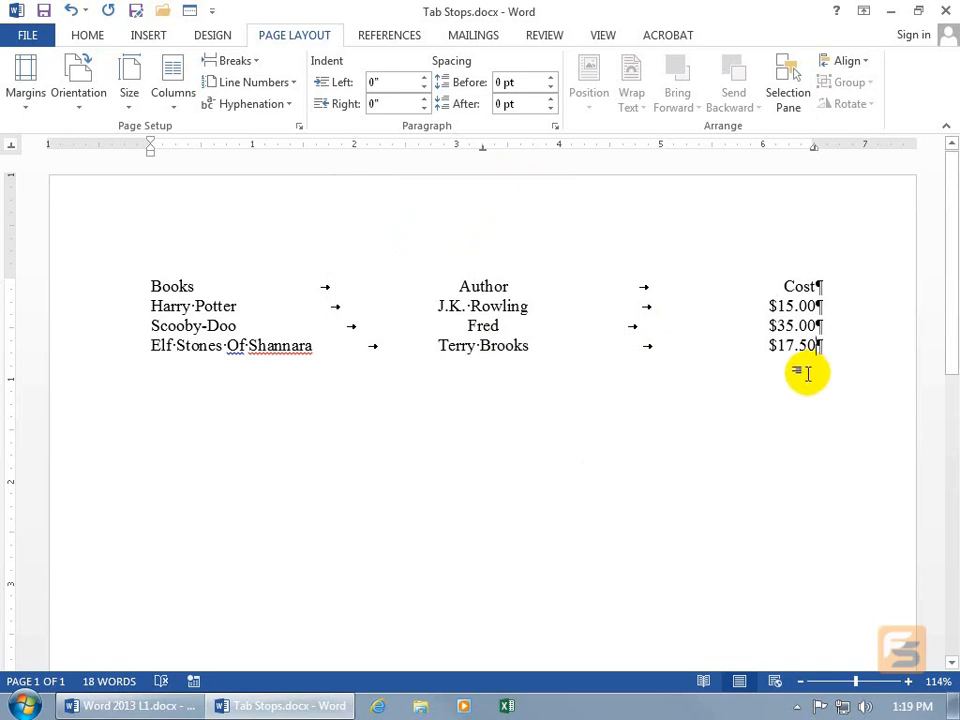
- Clear the 6.5" tab stop from all four lines of the book list
{"action": "left_click_drag", "start_coordinate": [816, 345], "coordinate": [160, 285]}
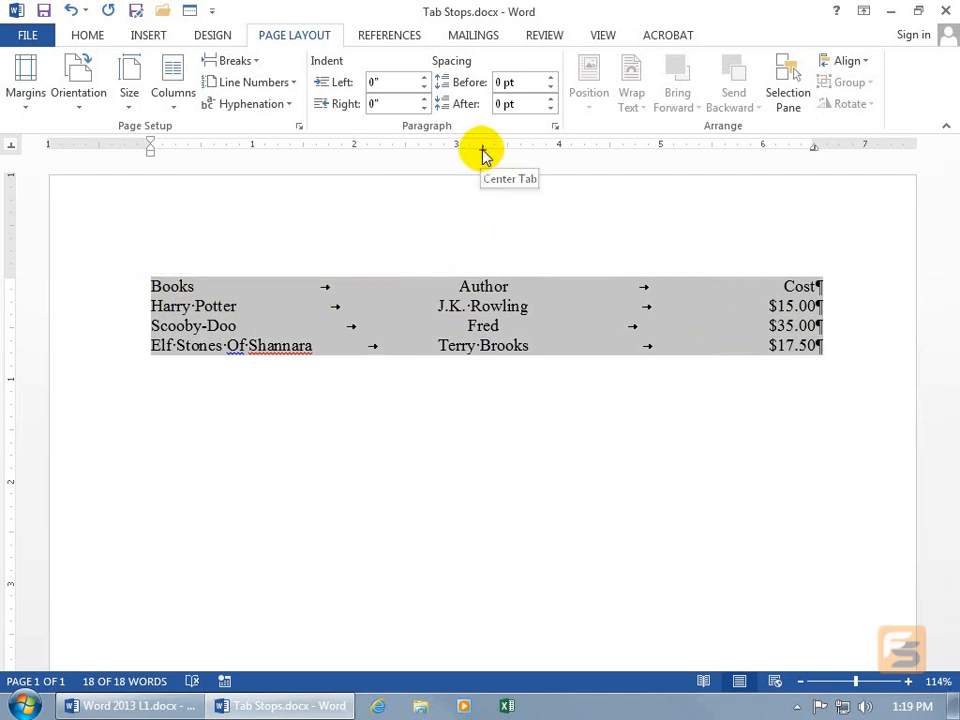
{"action": "left_click", "coordinate": [554, 126]}
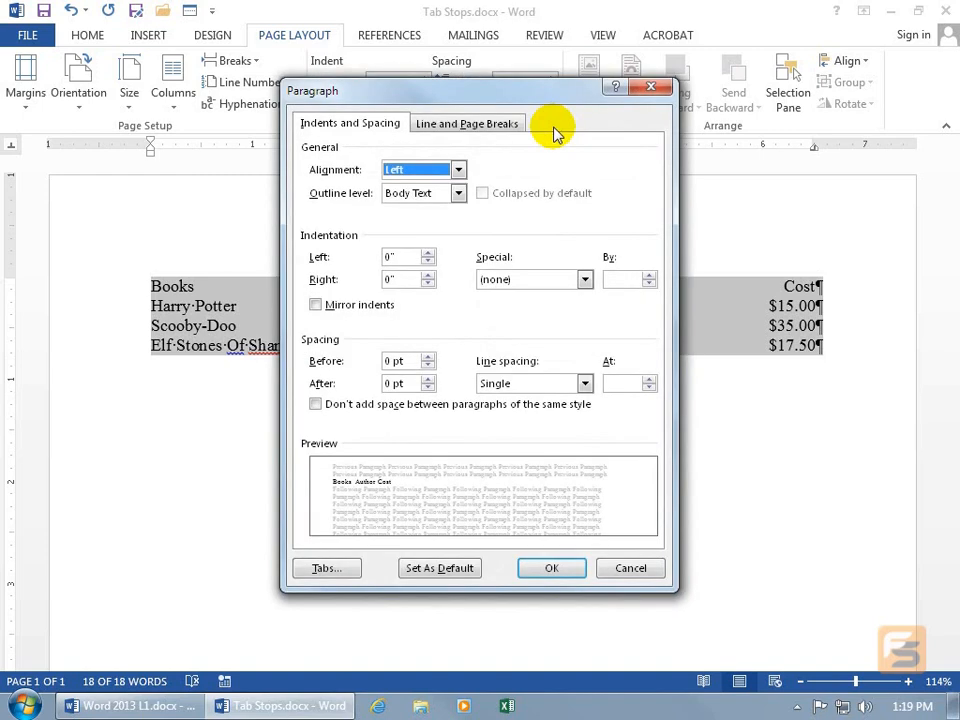
{"action": "left_click", "coordinate": [330, 568]}
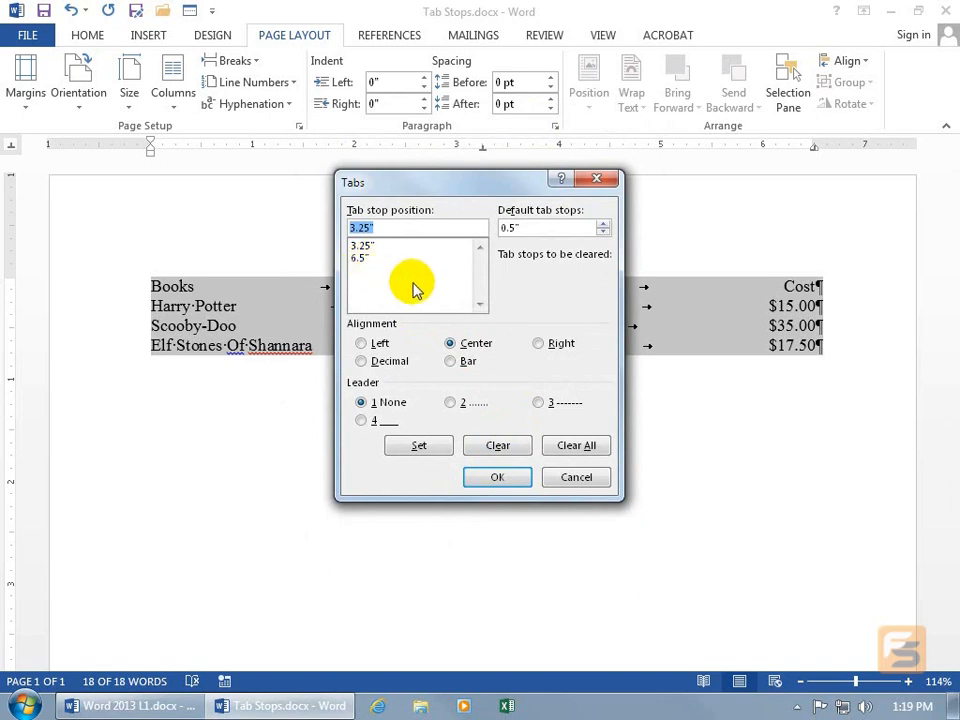
{"action": "left_click", "coordinate": [361, 258]}
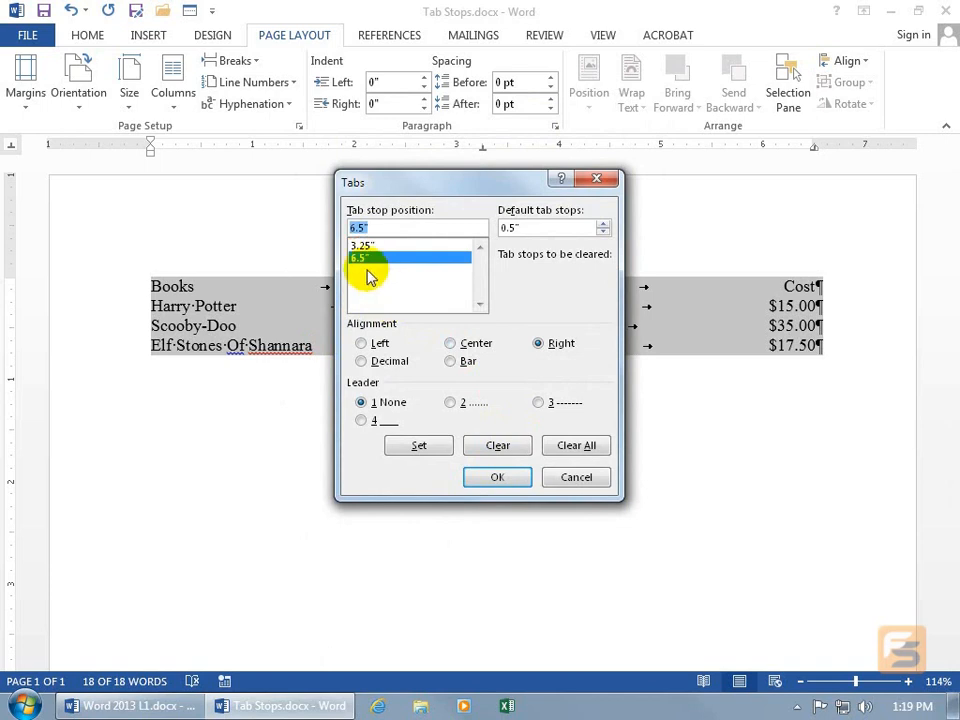
{"action": "left_click", "coordinate": [497, 444]}
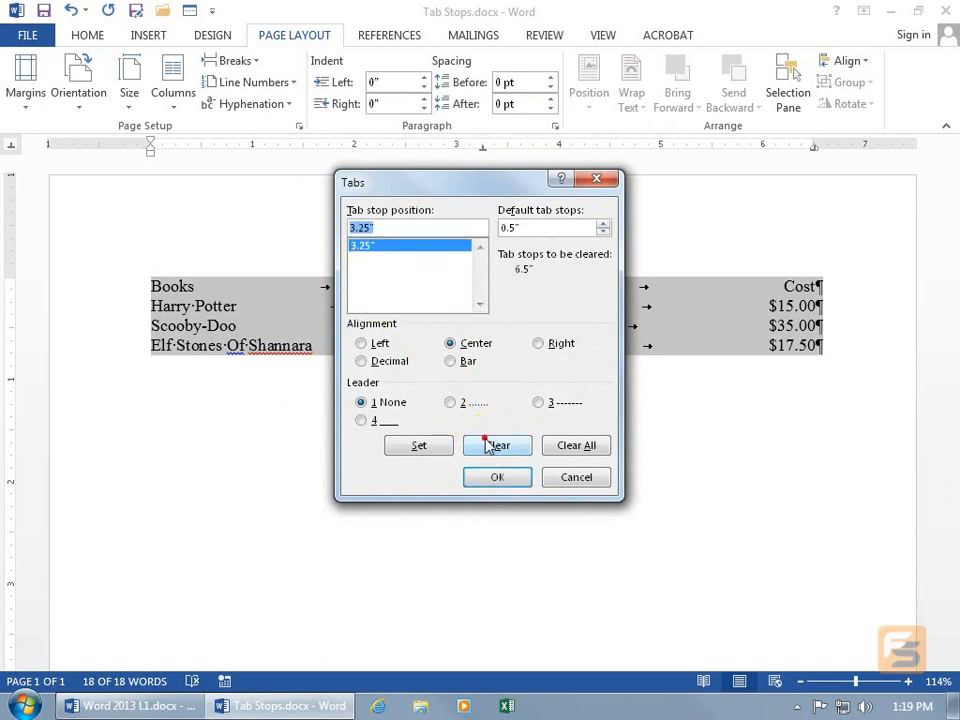
{"action": "left_click", "coordinate": [500, 478]}
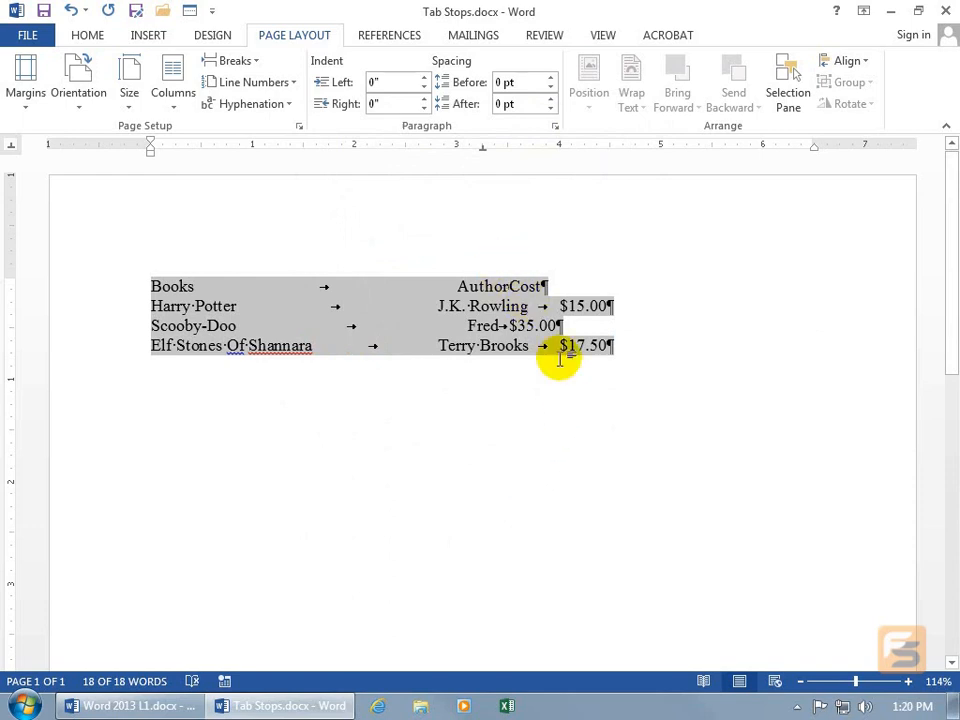
- Set a right-aligned tab stop at 6.5" for the four selected book list lines
{"action": "left_click", "coordinate": [555, 127]}
{"action": "left_click", "coordinate": [328, 569]}
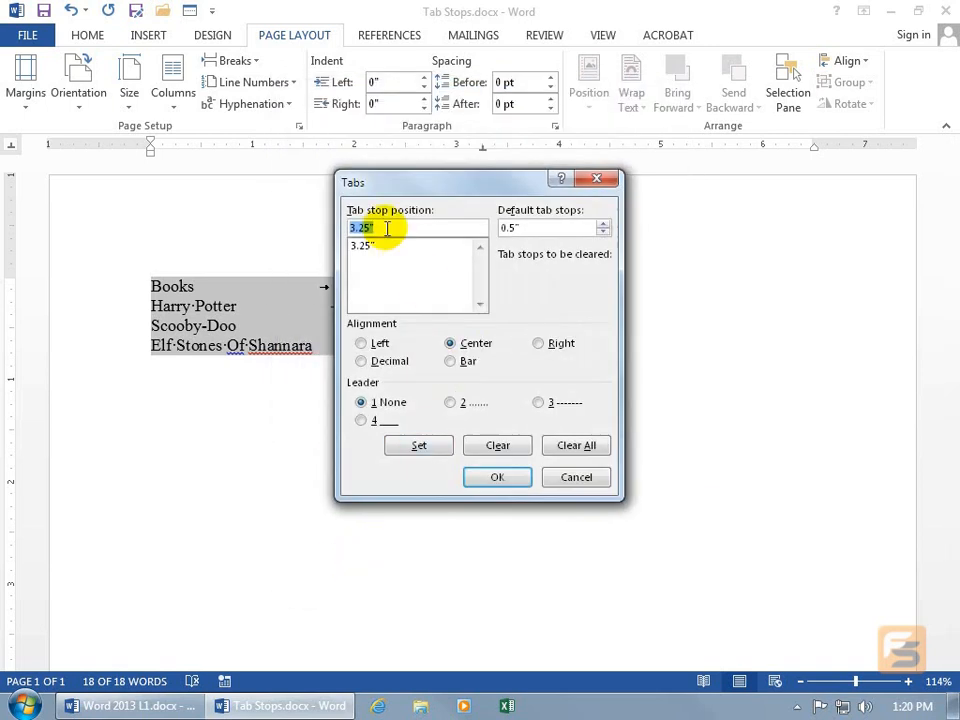
{"action": "type", "text": "6.5"}
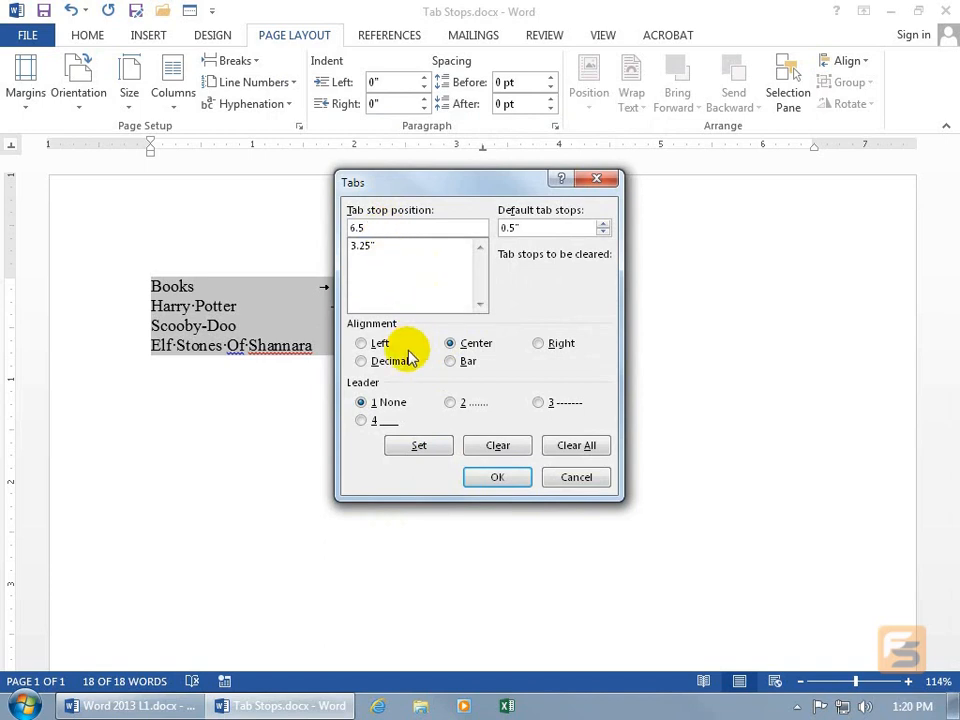
{"action": "left_click", "coordinate": [539, 346]}
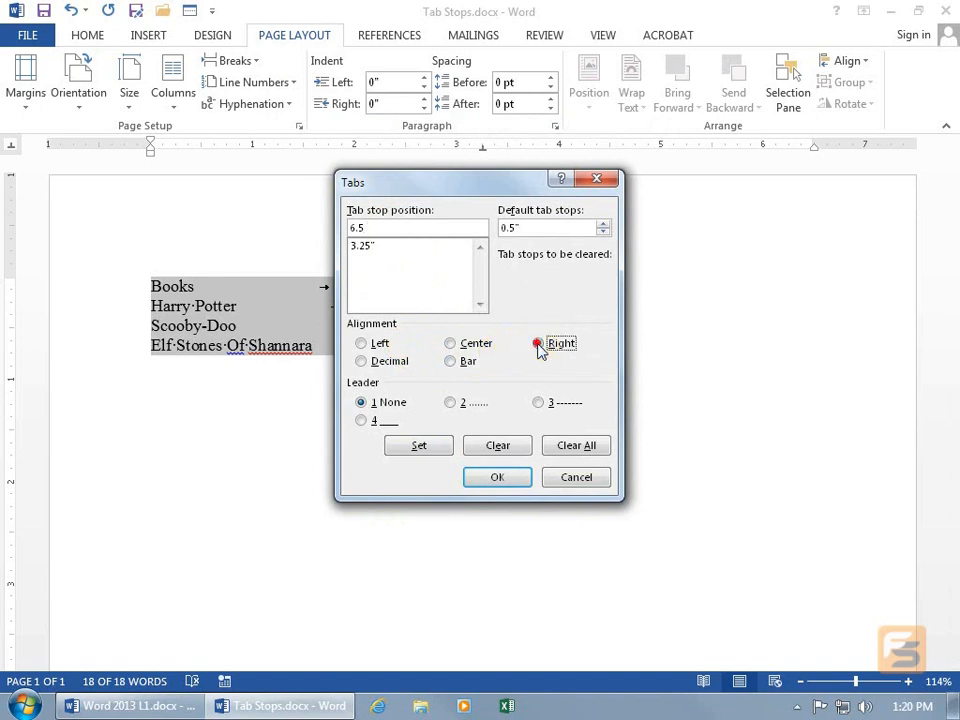
{"action": "left_click", "coordinate": [420, 446]}
{"action": "left_click", "coordinate": [491, 481]}
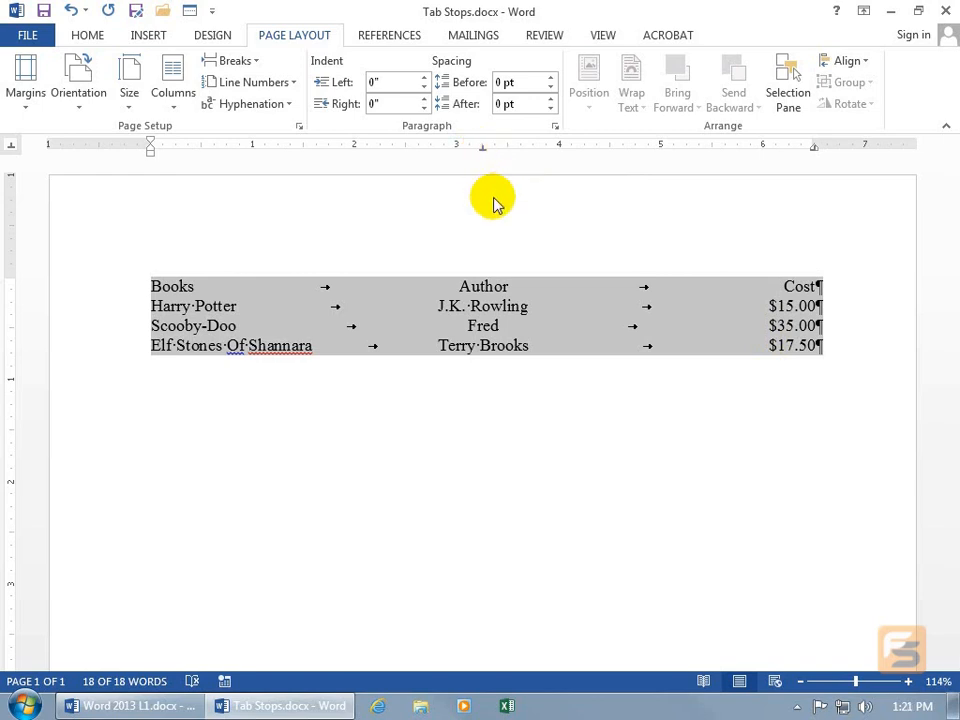
- Look over the leader options for the center tab stop, cancel the dialog, and hide the formatting marks in the document
{"action": "double_click", "coordinate": [482, 149]}
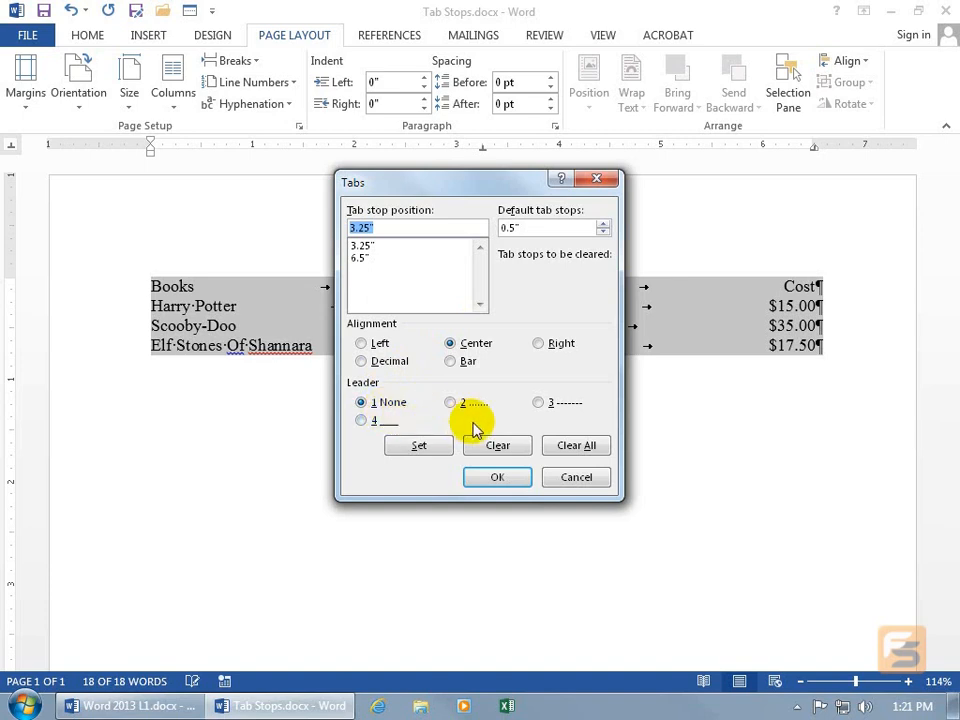
{"action": "left_click", "coordinate": [575, 476]}
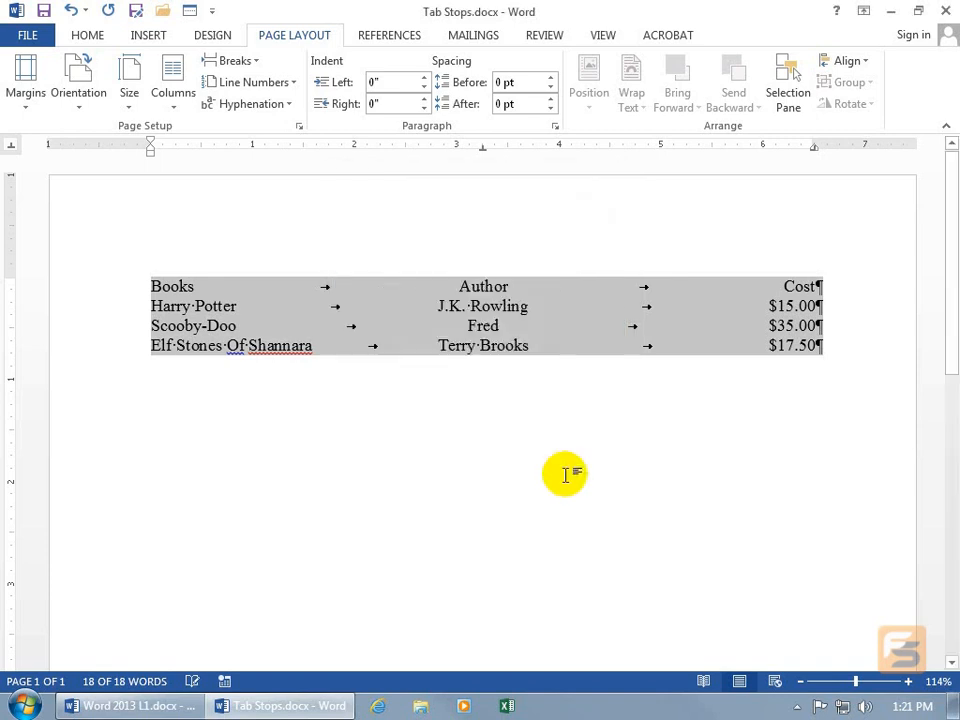
{"action": "left_click", "coordinate": [90, 36]}
{"action": "left_click", "coordinate": [511, 67]}
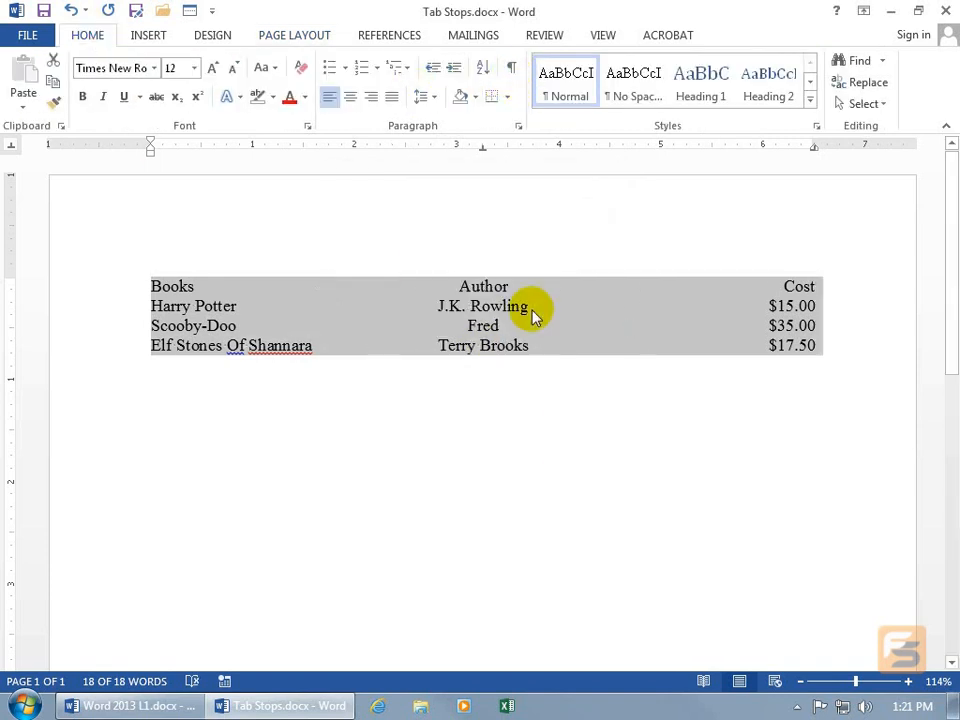
{"action": "left_click", "coordinate": [577, 314]}
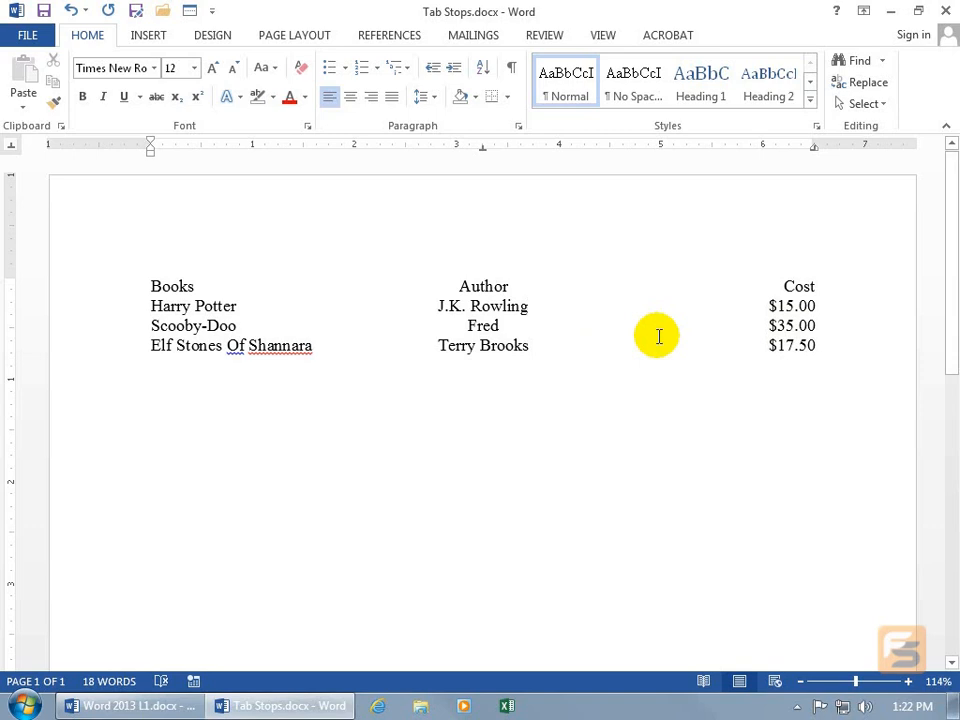
- View the tab stop and leader options again by way of the paragraph settings, and cancel the dialog
{"action": "left_click", "coordinate": [518, 127]}
{"action": "left_click", "coordinate": [338, 570]}
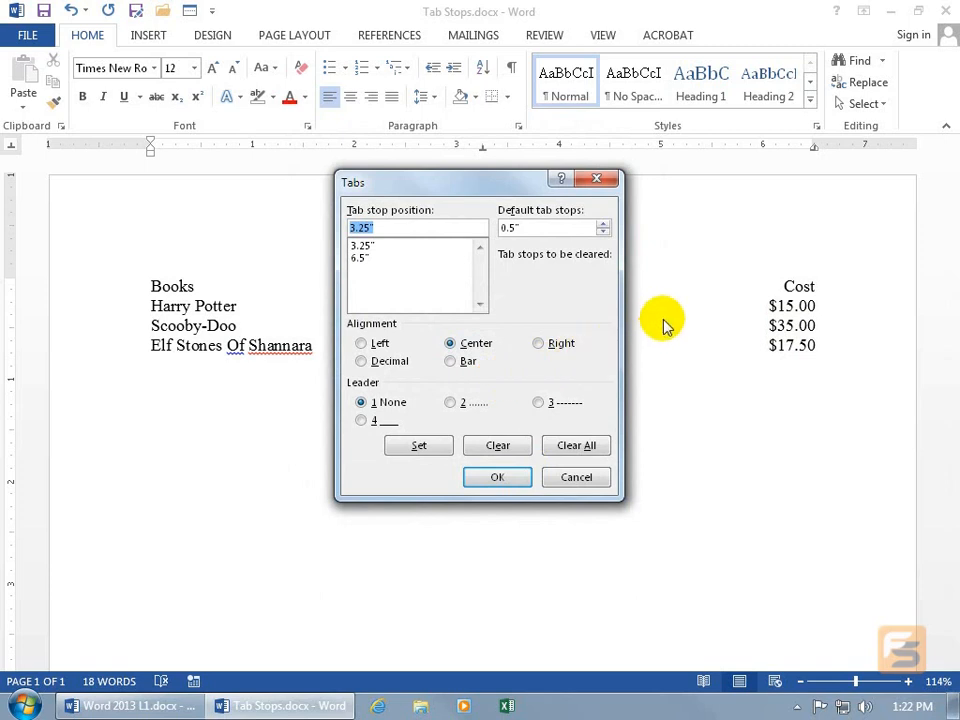
{"action": "left_click", "coordinate": [576, 477]}
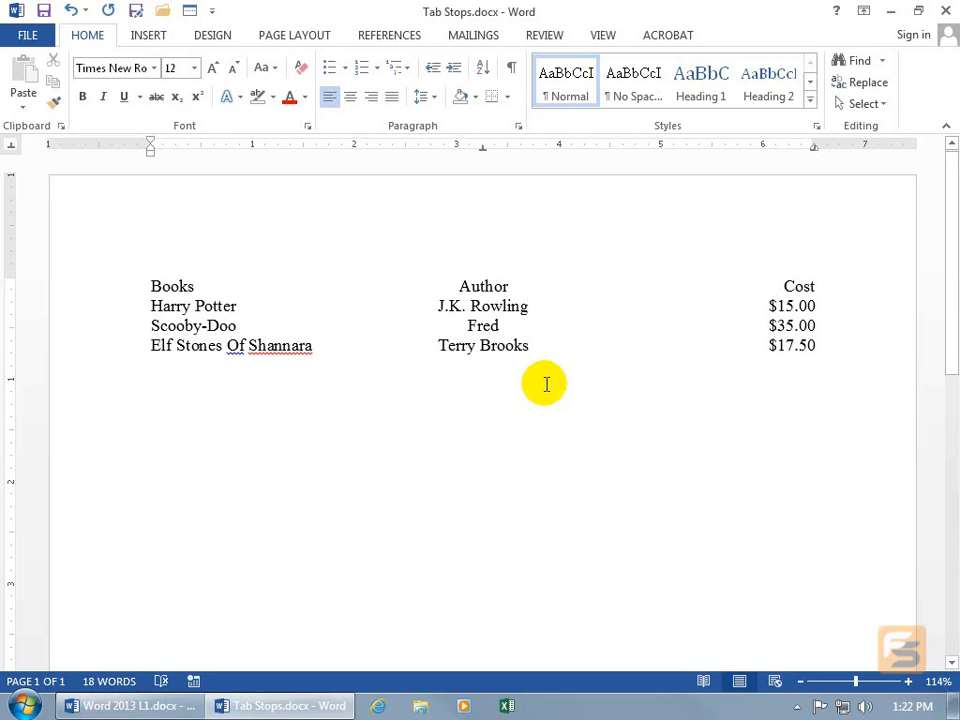
- Add dot leader style 2 to the 3.25" center tab stop for the three book lines below the heading row
{"action": "left_click_drag", "start_coordinate": [816, 345], "coordinate": [150, 306]}
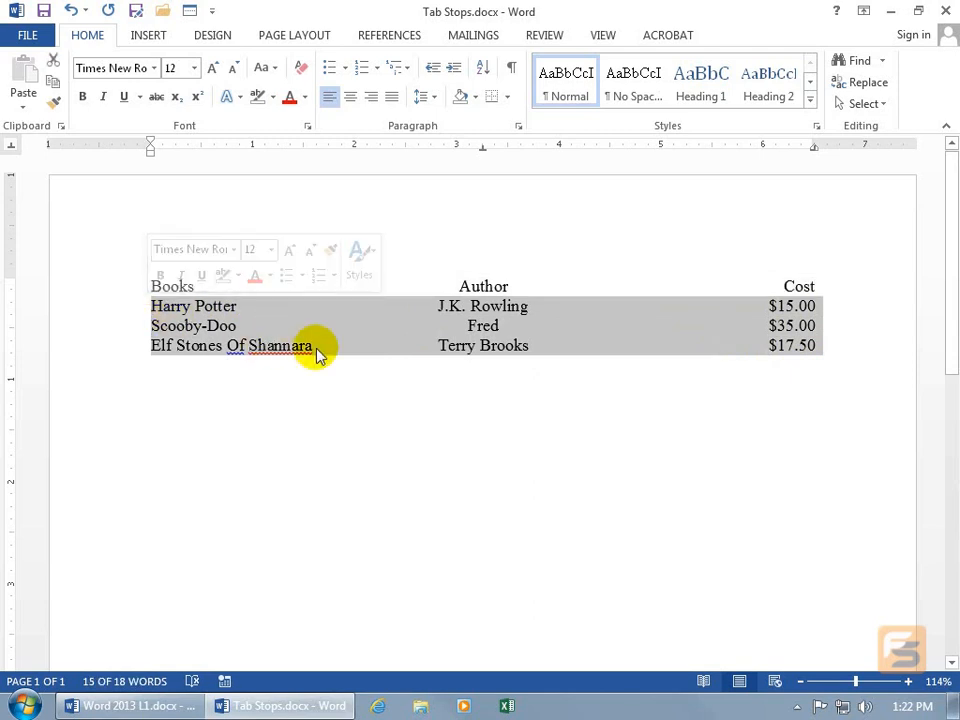
{"action": "double_click", "coordinate": [482, 149]}
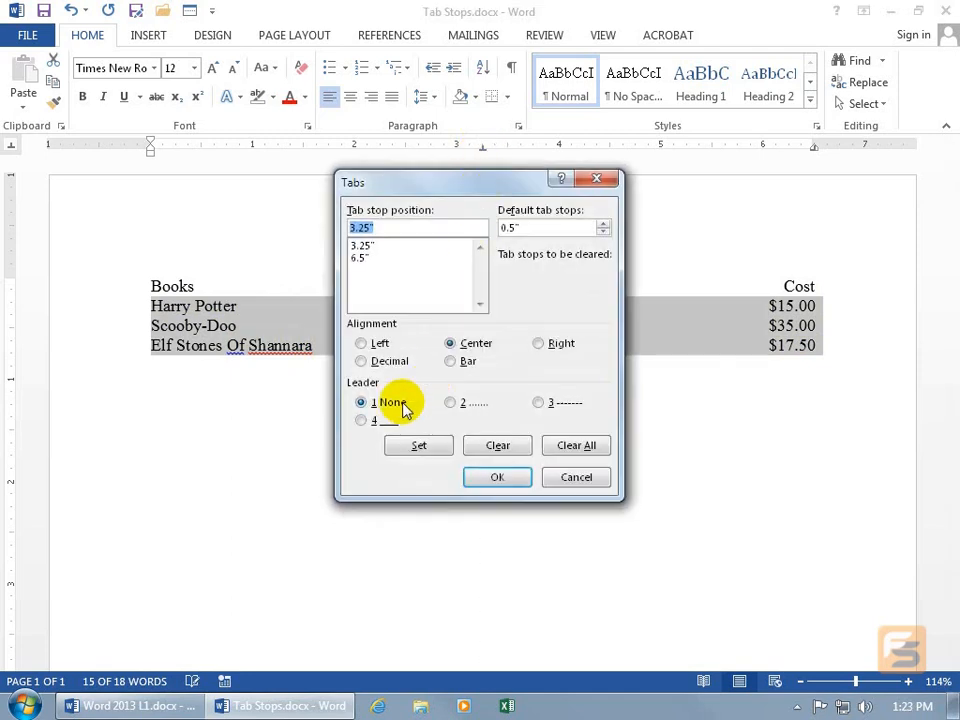
{"action": "left_click", "coordinate": [363, 246]}
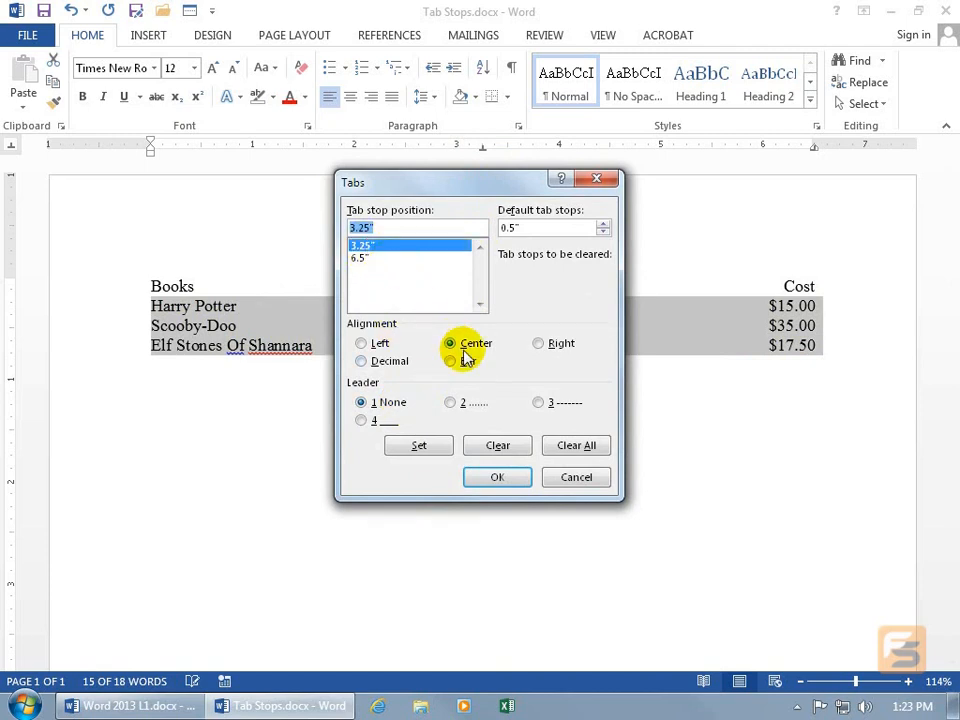
{"action": "left_click", "coordinate": [451, 403]}
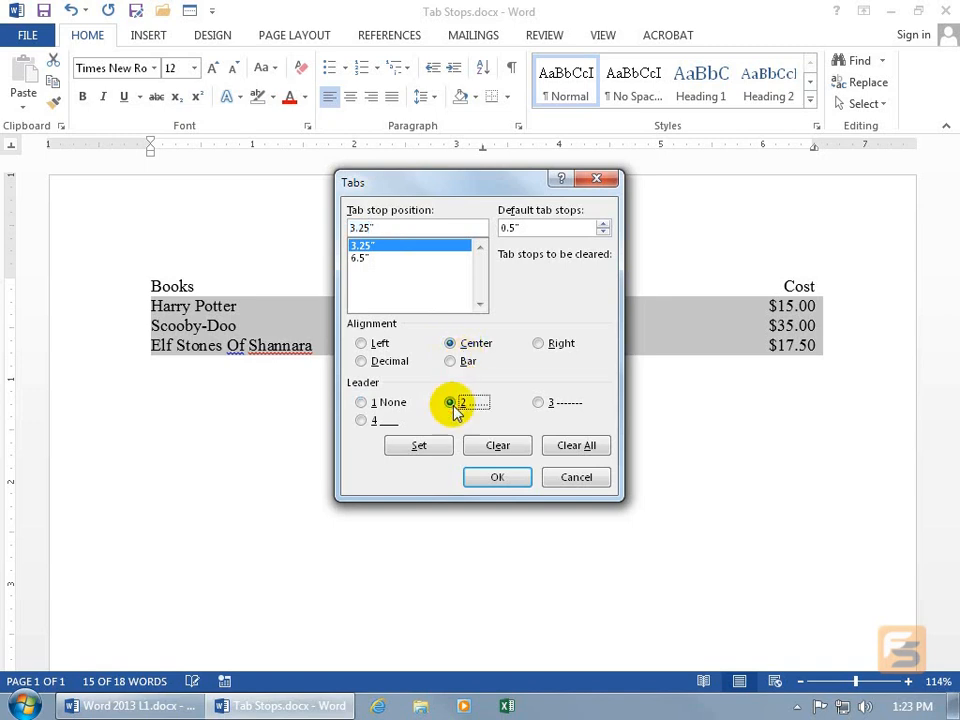
{"action": "left_click", "coordinate": [437, 448]}
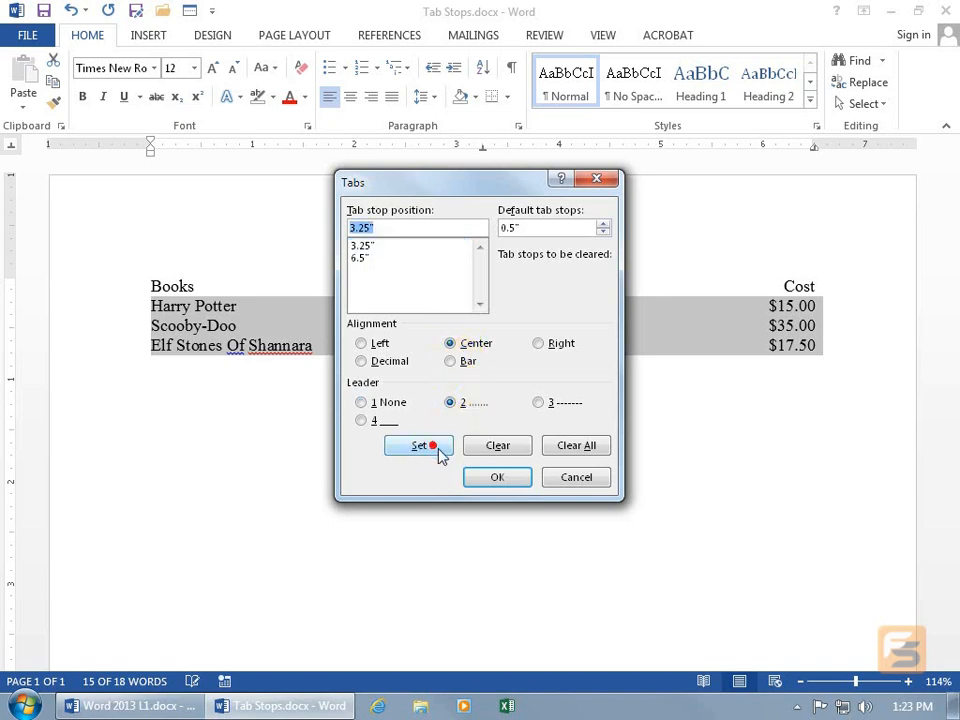
{"action": "left_click", "coordinate": [497, 477]}
{"action": "left_click", "coordinate": [540, 362]}
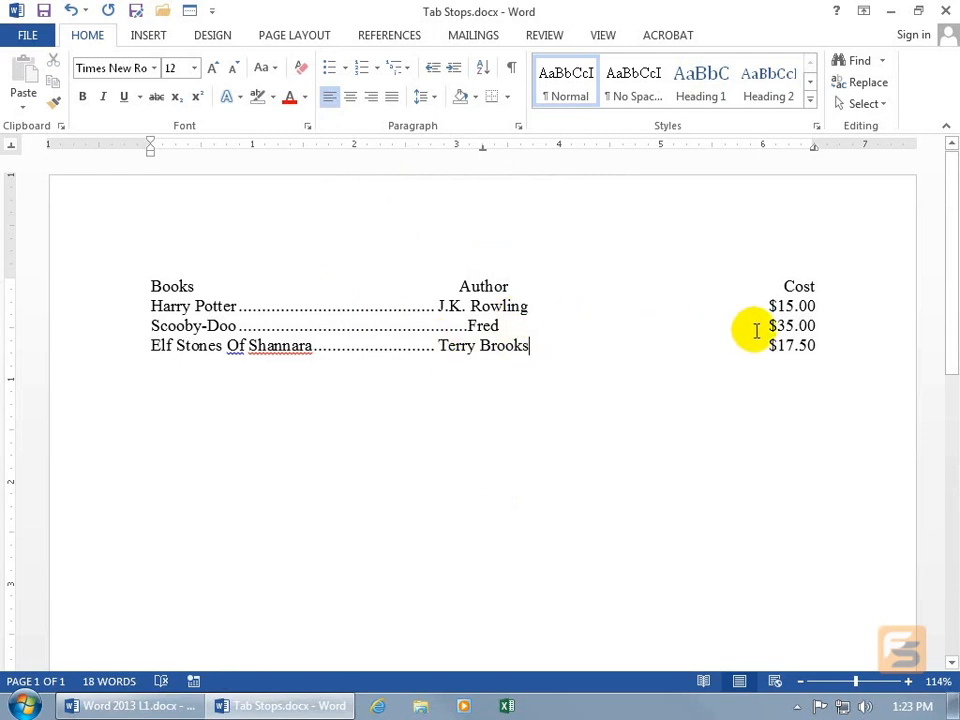
- Add dashed leader style 3 to the 6.5" right tab stop for the three book lines below the heading row
{"action": "left_click_drag", "start_coordinate": [810, 343], "coordinate": [148, 318]}
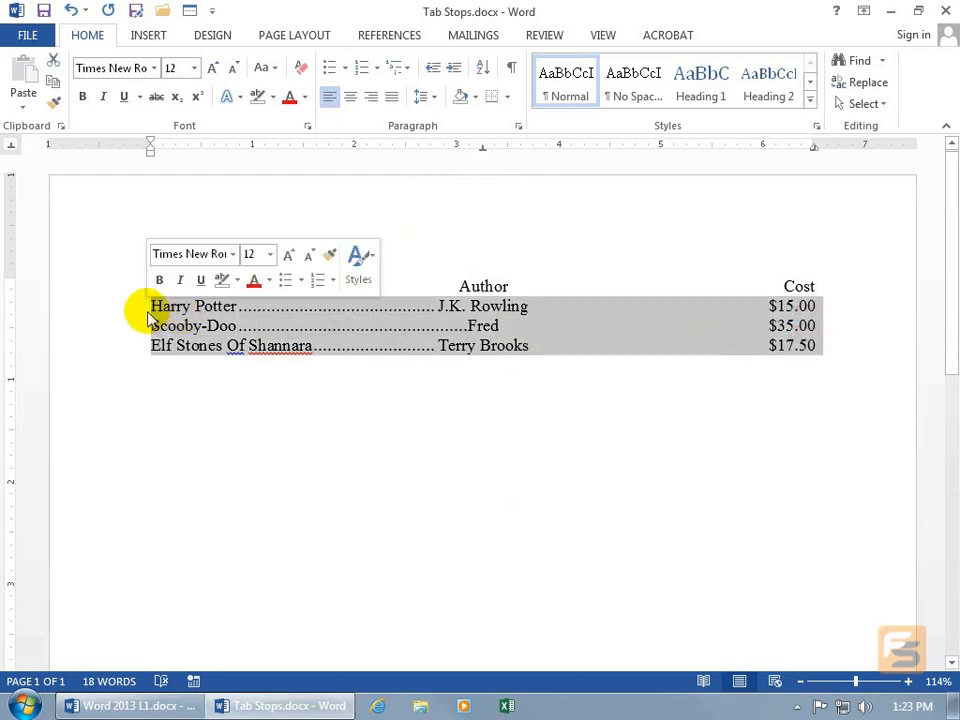
{"action": "double_click", "coordinate": [482, 148]}
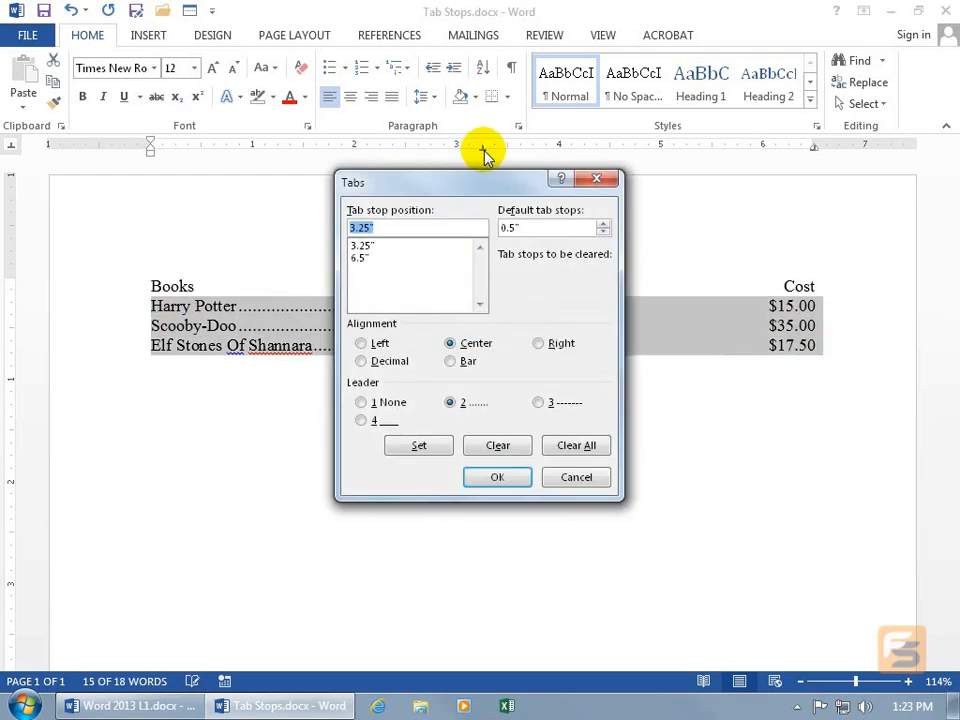
{"action": "left_click", "coordinate": [363, 259]}
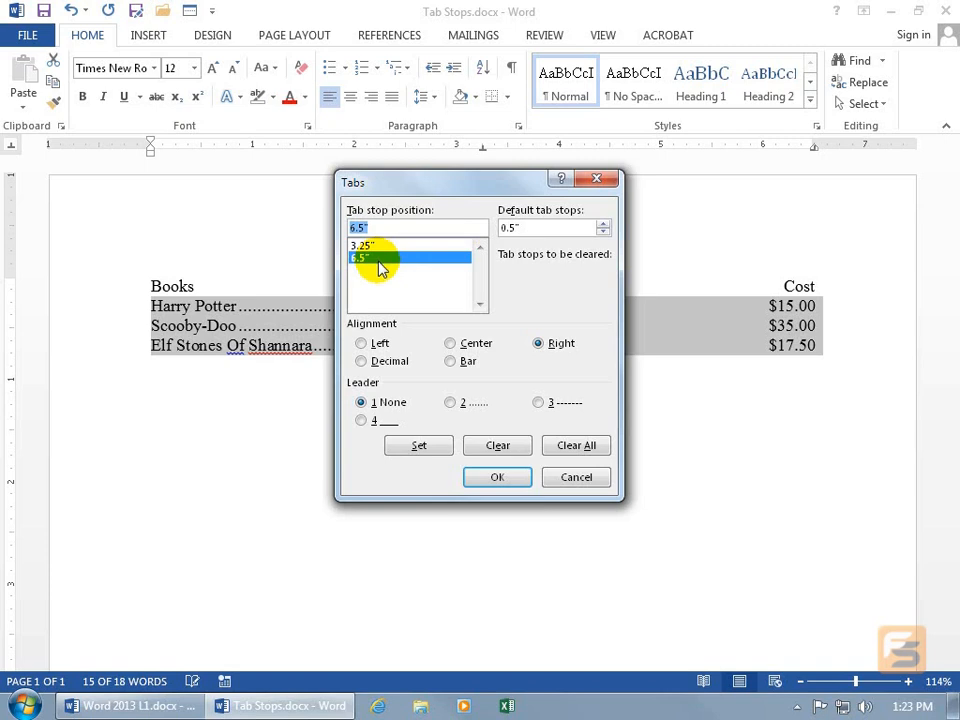
{"action": "left_click", "coordinate": [544, 406]}
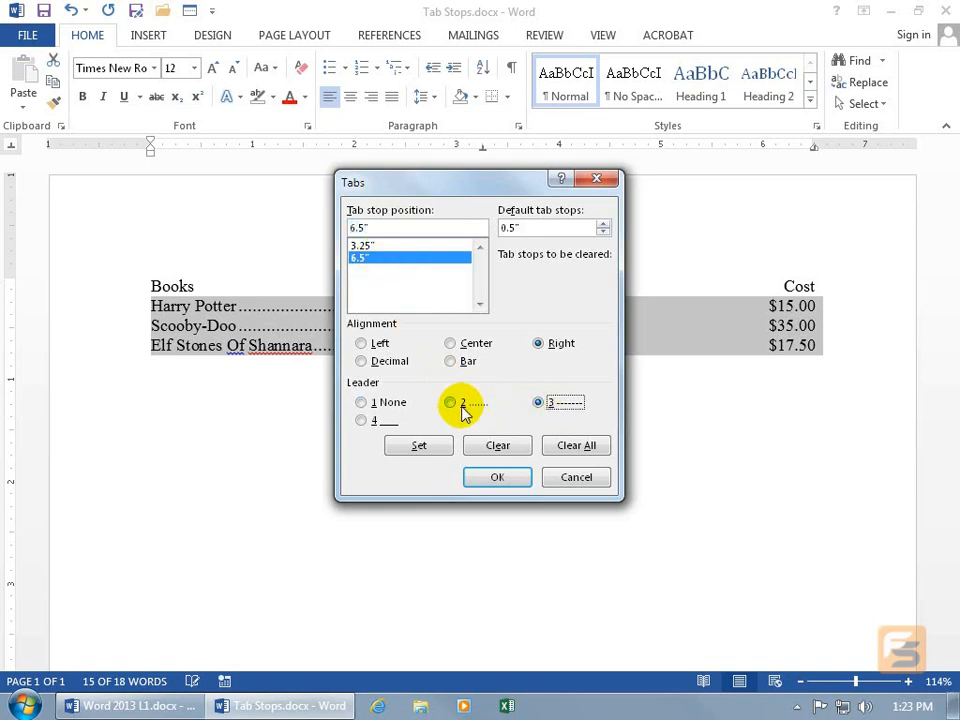
{"action": "left_click", "coordinate": [437, 445]}
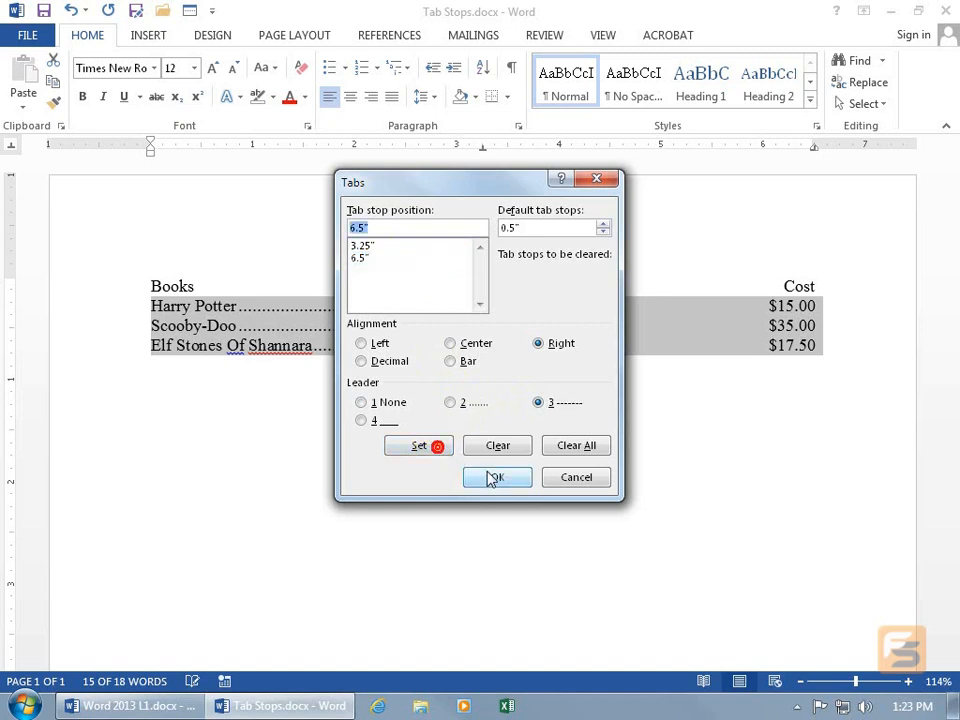
{"action": "left_click", "coordinate": [500, 477]}
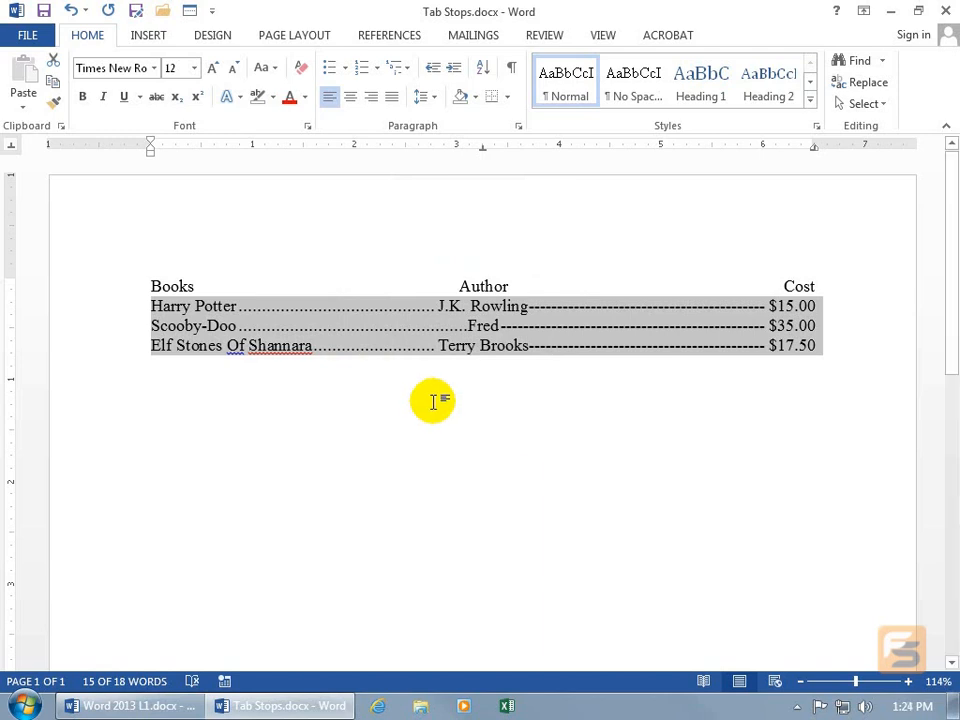
- Replace the three book lines' 6.5" right tab stop with a decimal tab stop at about 5.88"
{"action": "left_click", "coordinate": [12, 148]}
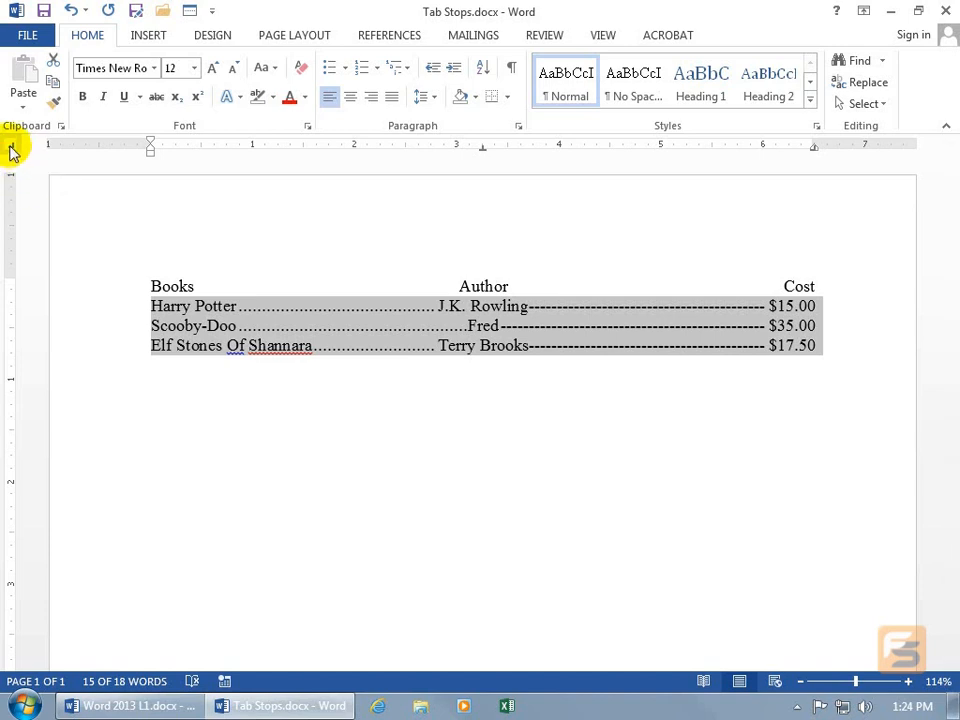
{"action": "left_click", "coordinate": [12, 149]}
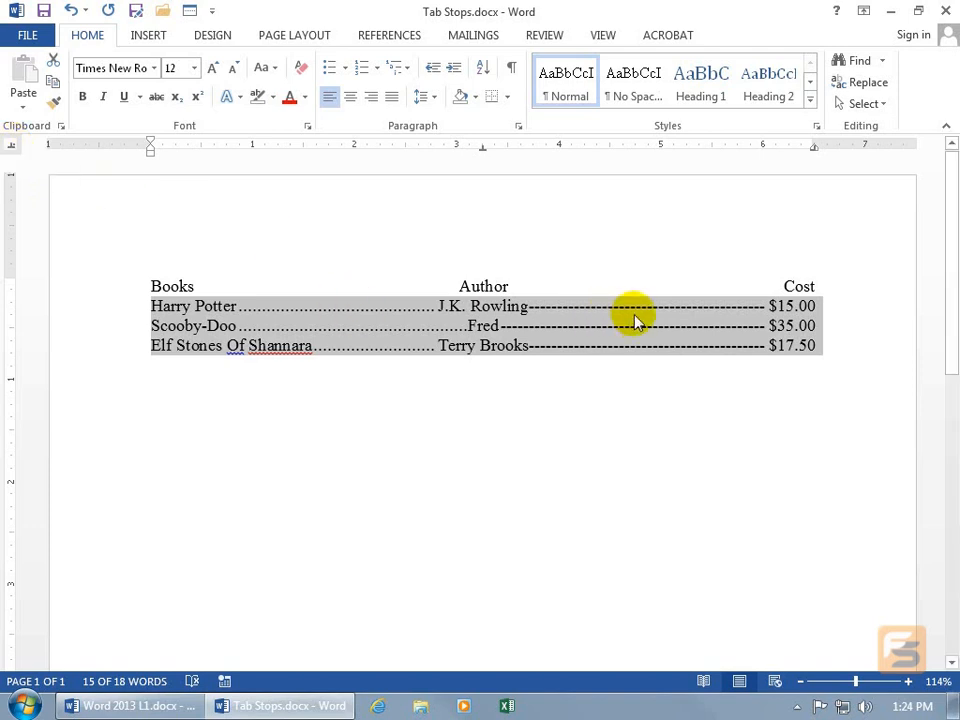
{"action": "left_click_drag", "start_coordinate": [815, 150], "coordinate": [804, 197]}
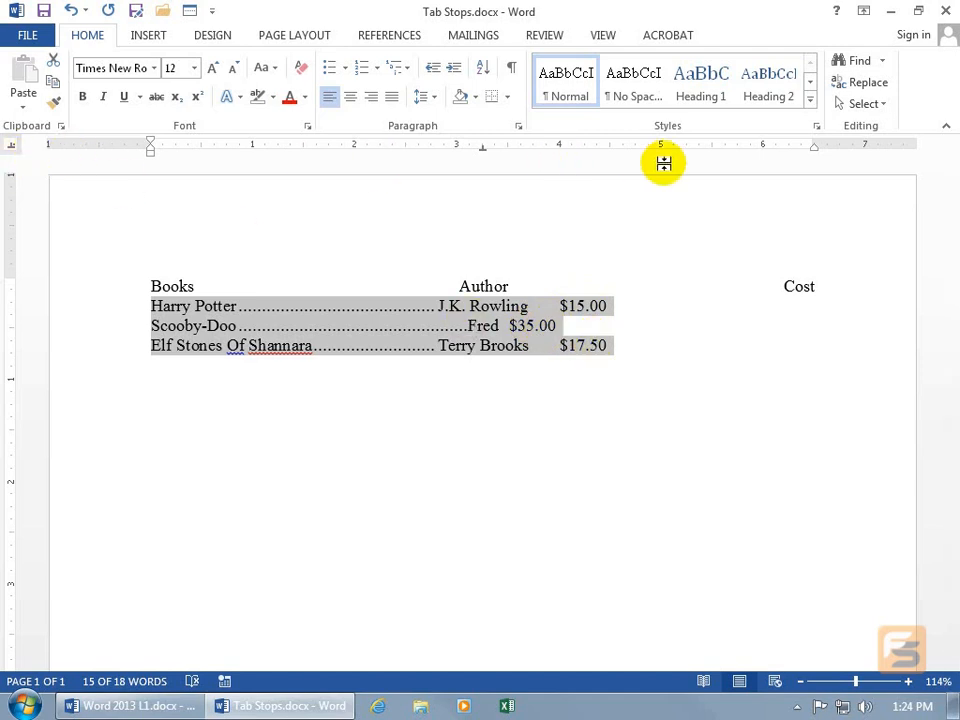
{"action": "left_click", "coordinate": [723, 147]}
{"action": "mouse_move", "coordinate": [742, 150]}
{"action": "left_mouse_down"}
{"action": "mouse_move", "coordinate": [779, 152]}
{"action": "mouse_move", "coordinate": [744, 162]}
{"action": "left_mouse_up"}
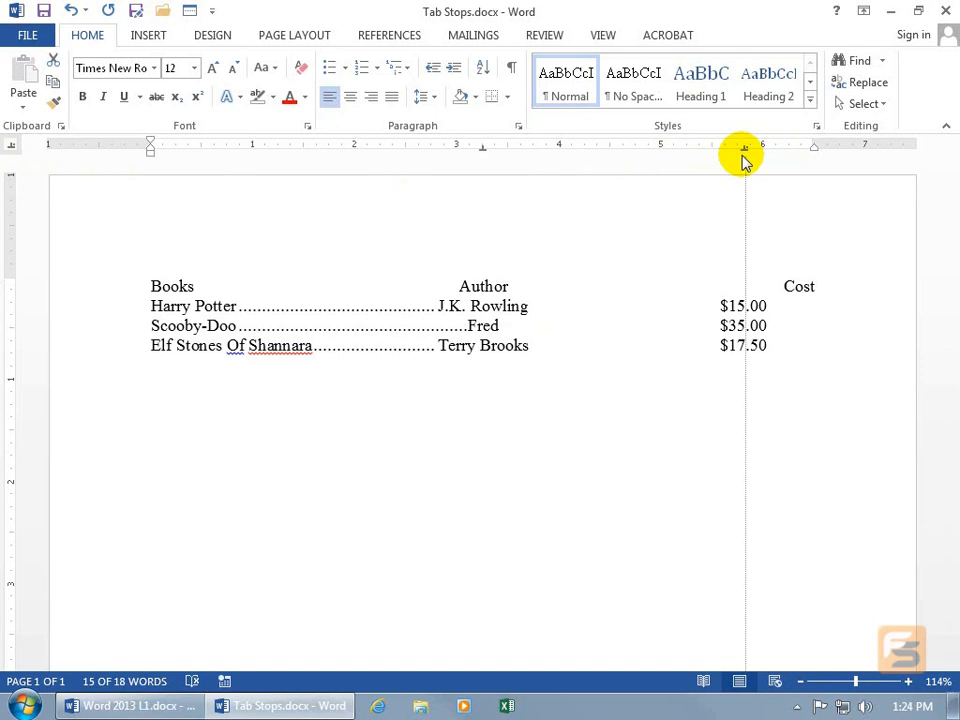
{"action": "mouse_move", "coordinate": [744, 162]}
{"action": "left_mouse_down"}
{"action": "mouse_move", "coordinate": [815, 161]}
{"action": "mouse_move", "coordinate": [801, 152]}
{"action": "mouse_move", "coordinate": [769, 165]}
{"action": "mouse_move", "coordinate": [714, 349]}
{"action": "left_mouse_up"}
{"action": "left_click_drag", "start_coordinate": [750, 152], "coordinate": [752, 153]}
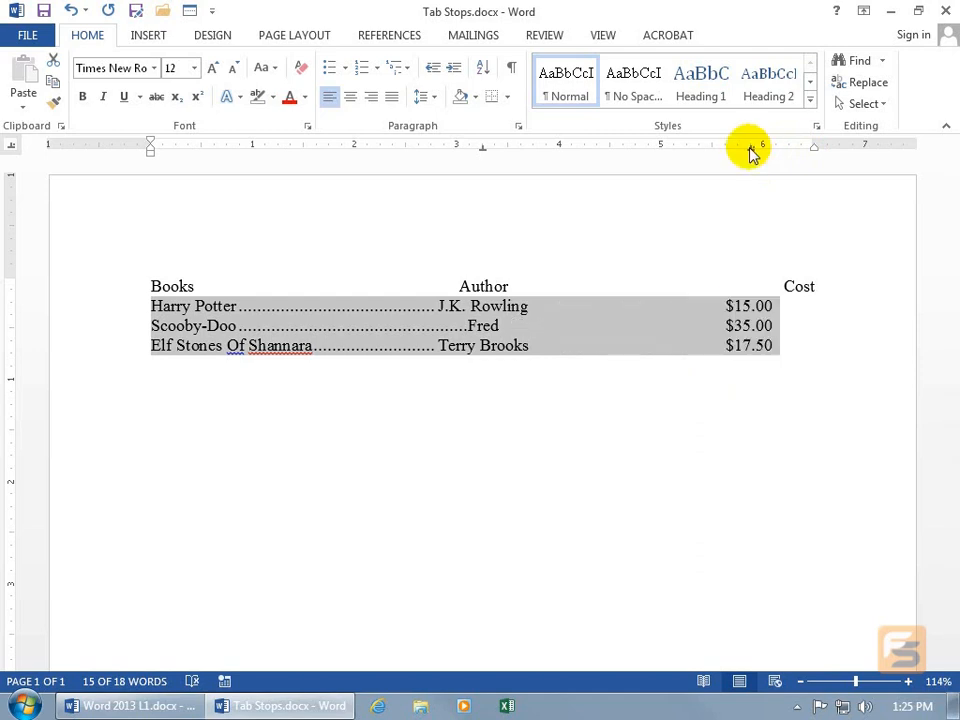
{"action": "left_click", "coordinate": [733, 326]}
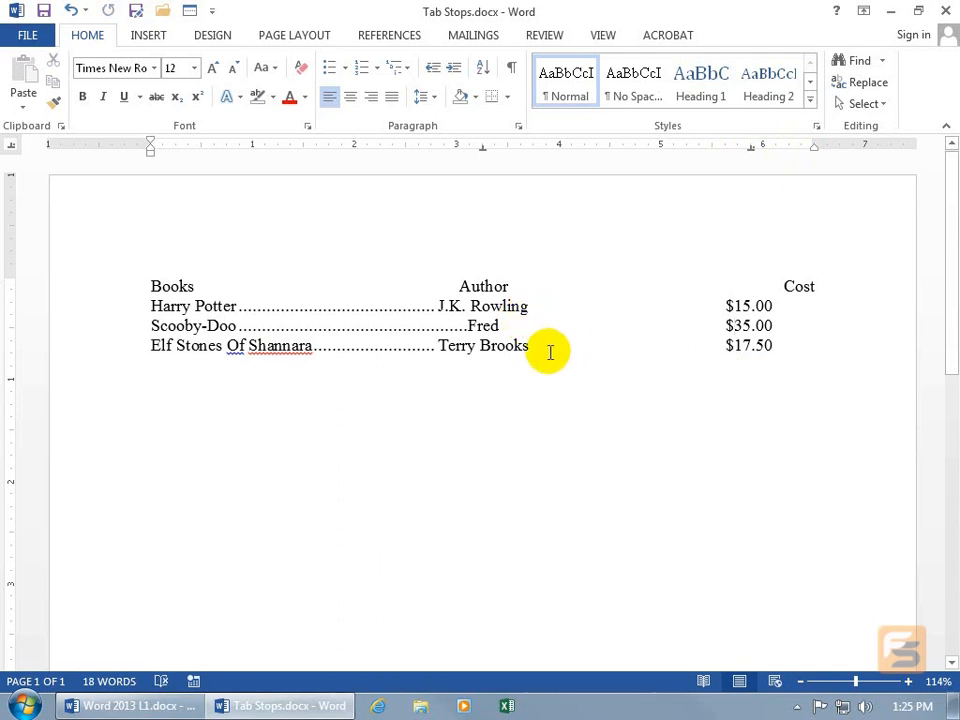
- Add dot leader style 2 to the 5.88" decimal tab stop for the three book lines
{"action": "left_click_drag", "start_coordinate": [455, 310], "coordinate": [765, 343]}
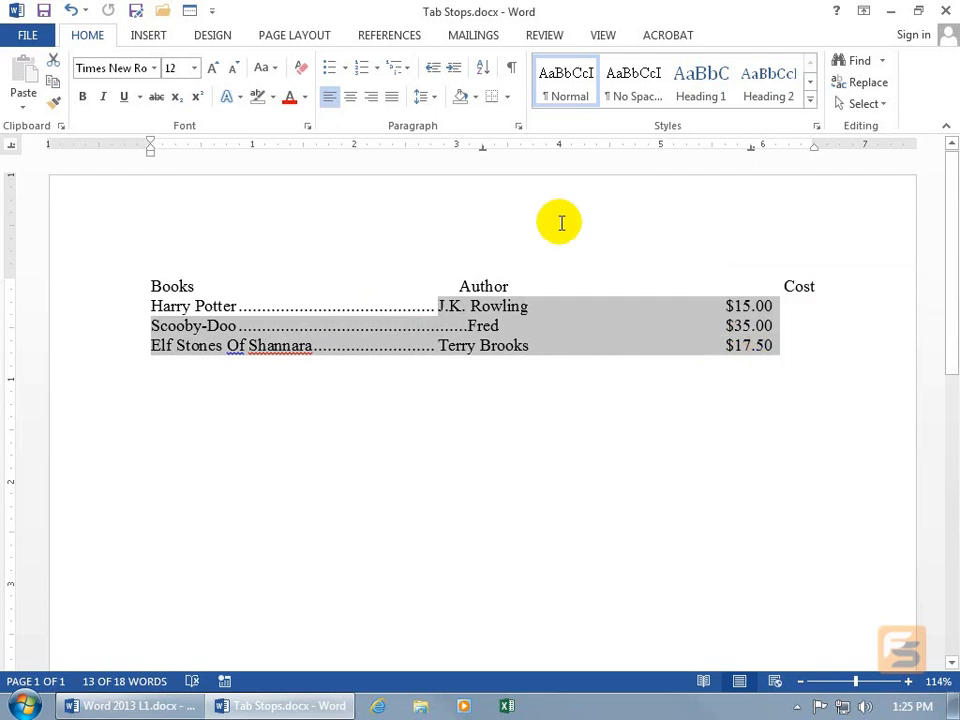
{"action": "double_click", "coordinate": [482, 151]}
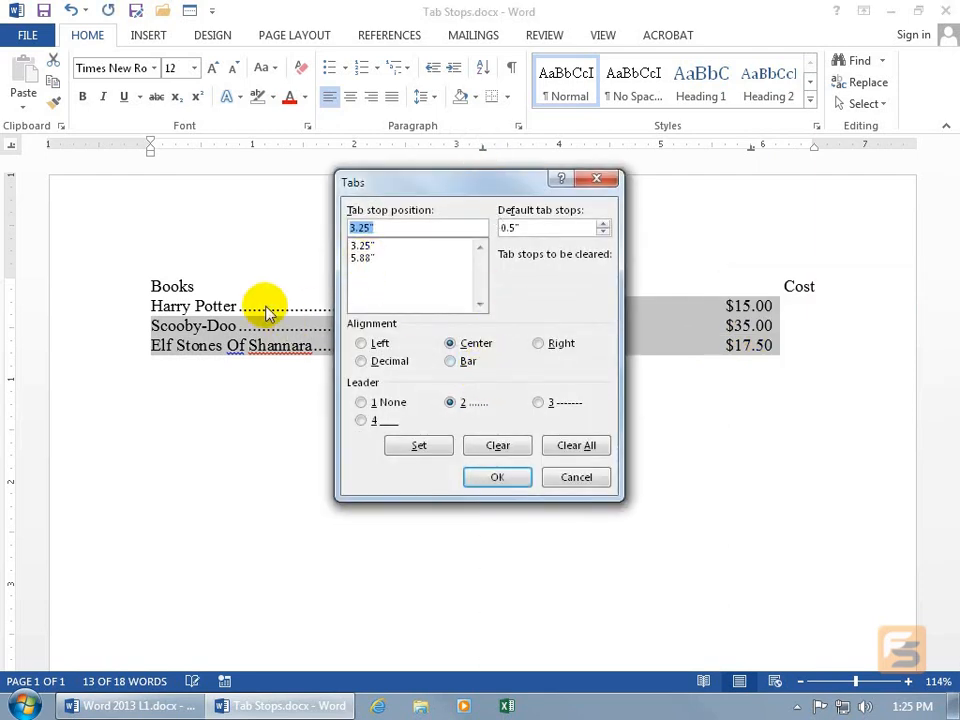
{"action": "left_click", "coordinate": [364, 260]}
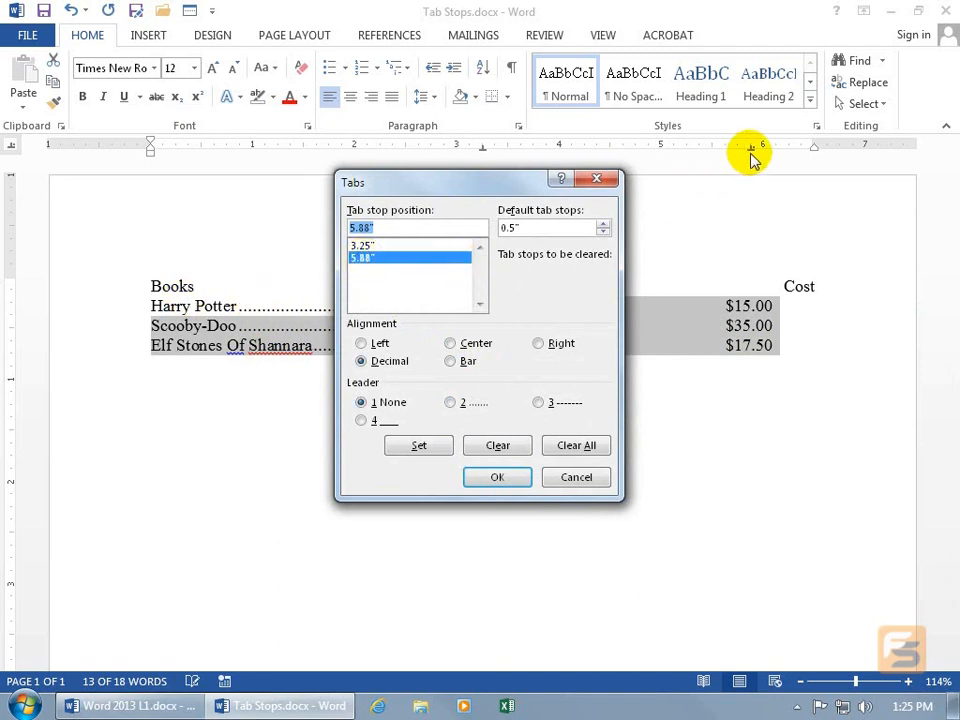
{"action": "left_click", "coordinate": [449, 402]}
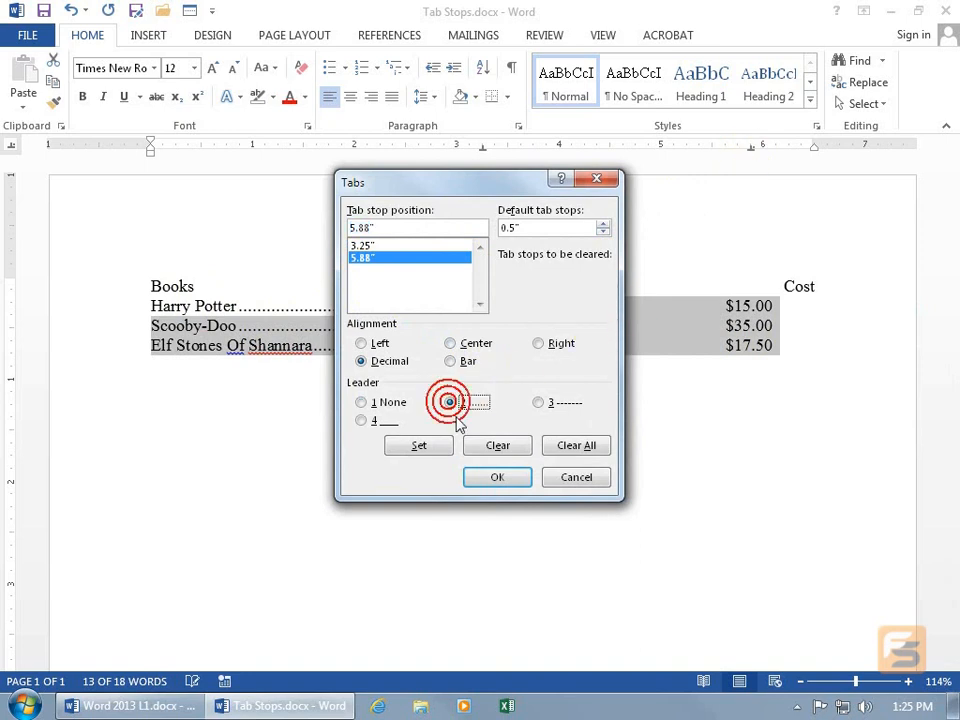
{"action": "left_click", "coordinate": [419, 445]}
{"action": "left_click", "coordinate": [497, 477]}
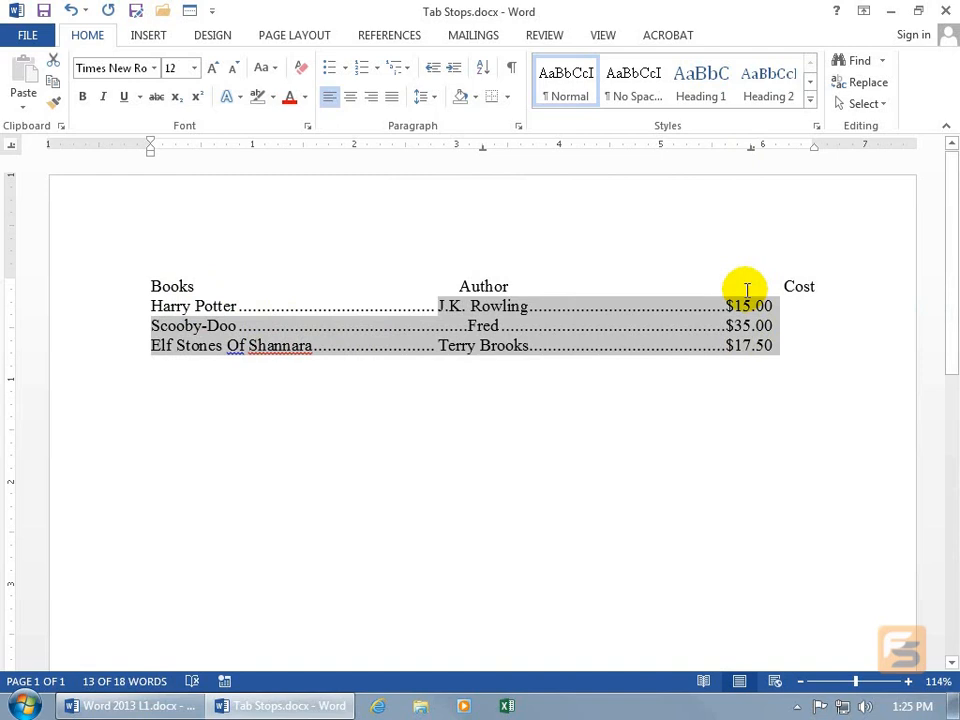
- Choose the bar tab type, remove both tab stops from the blank line below the book list, and add blank lines beneath it
{"action": "left_click", "coordinate": [11, 145]}
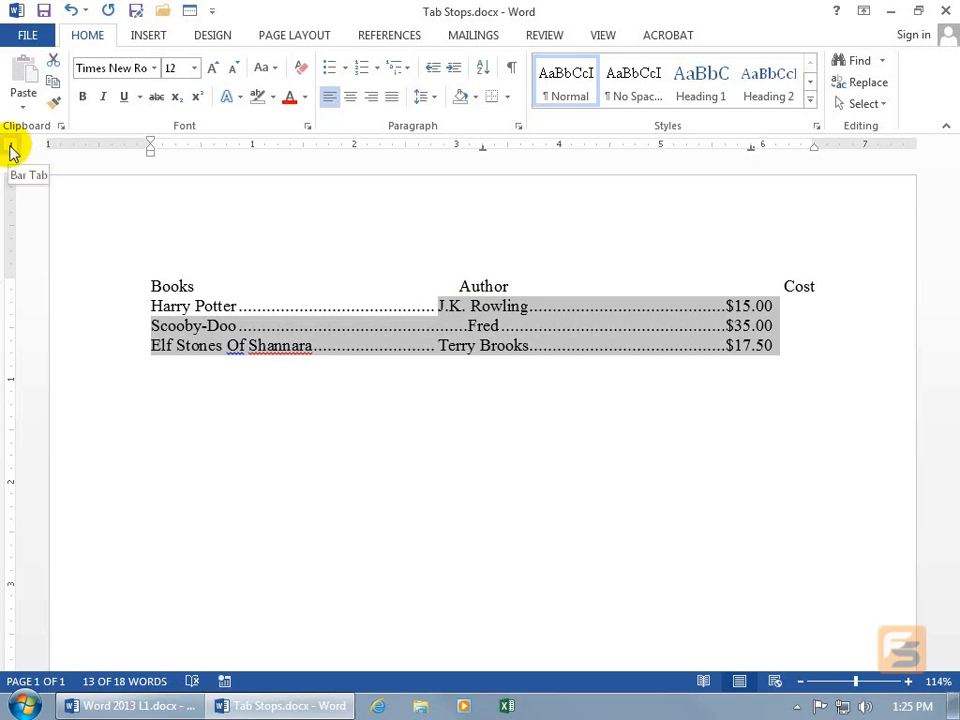
{"action": "left_click", "coordinate": [793, 368]}
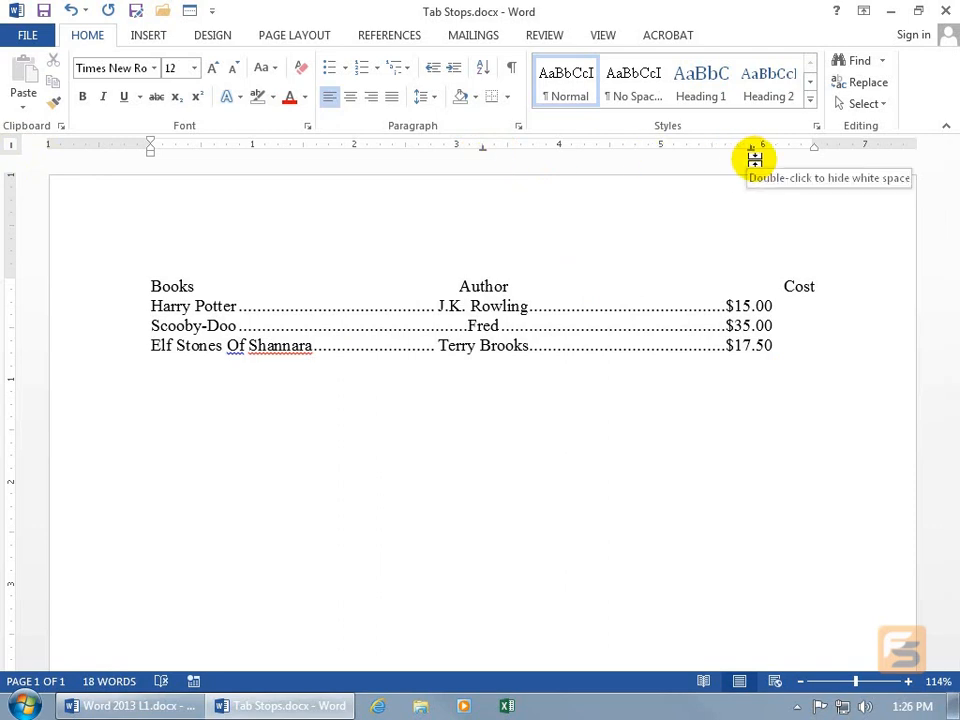
{"action": "left_click_drag", "start_coordinate": [482, 148], "coordinate": [486, 187]}
{"action": "left_click_drag", "start_coordinate": [750, 150], "coordinate": [746, 192]}
{"action": "key", "text": "Return"}
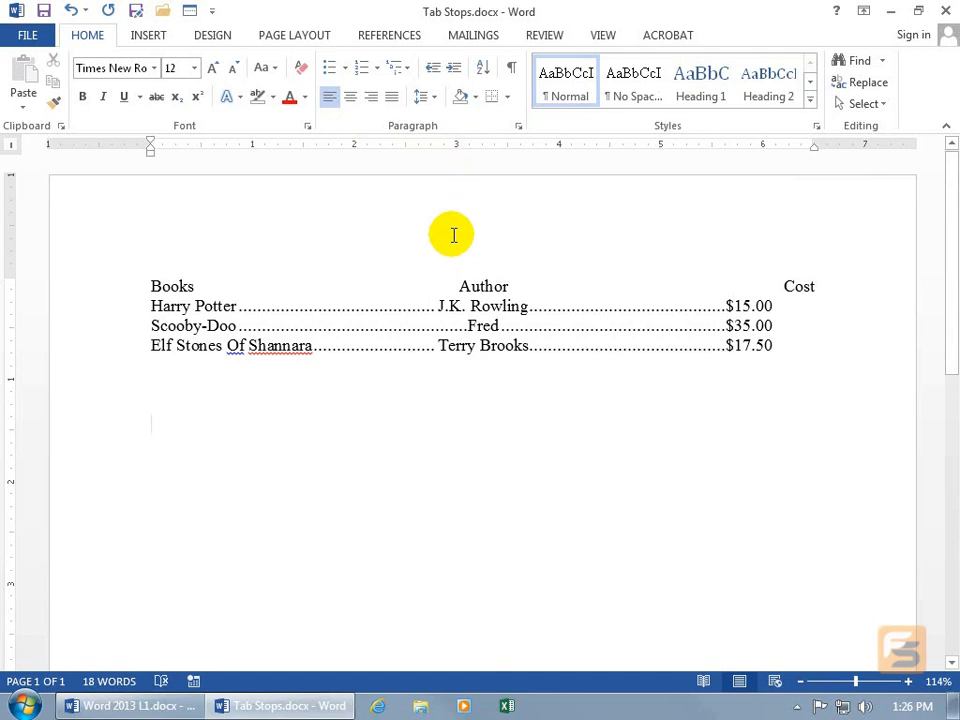
- Set a bar tab stop at 1" on the new blank line and try tabbing across it
{"action": "left_click", "coordinate": [252, 150]}
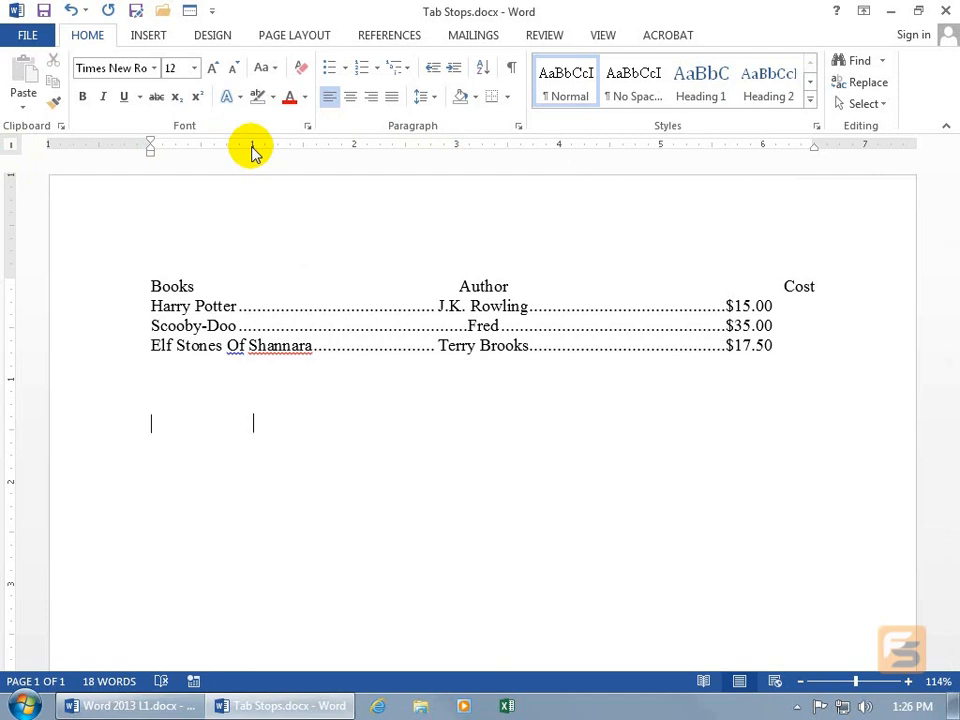
{"action": "key", "text": "Tab"}
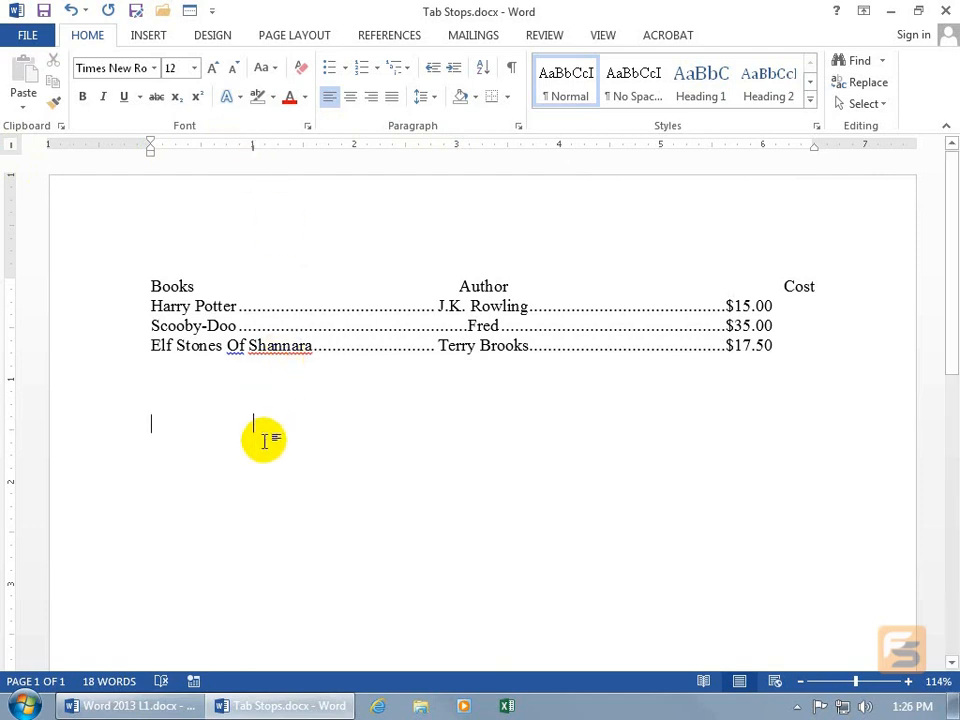
{"action": "key", "text": "Tab"}
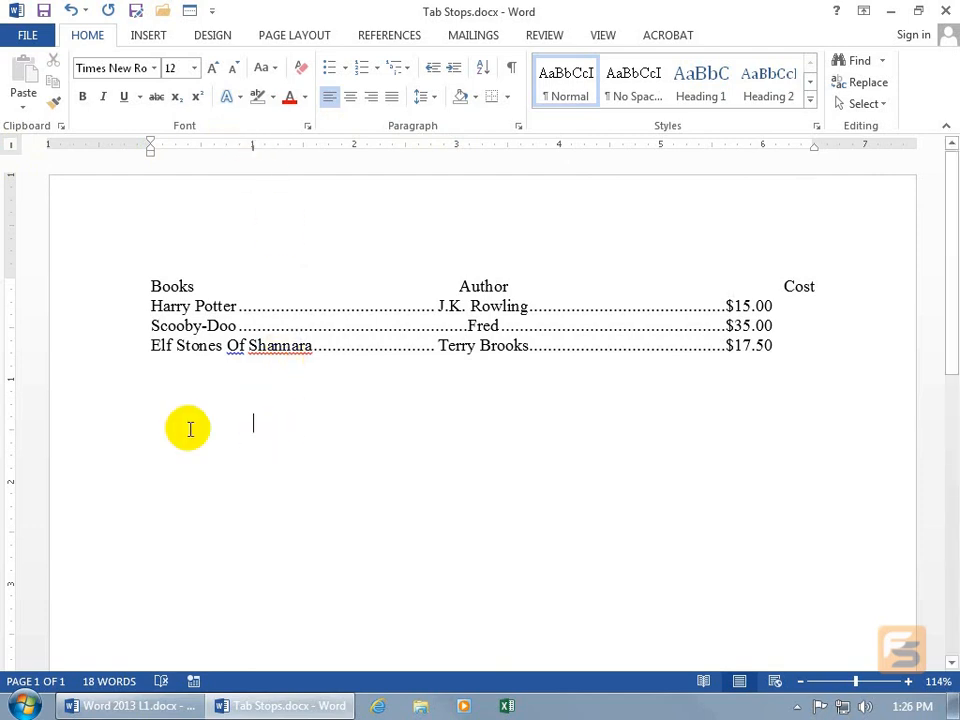
{"action": "key", "text": "BackSpace"}
{"action": "left_click", "coordinate": [270, 421]}
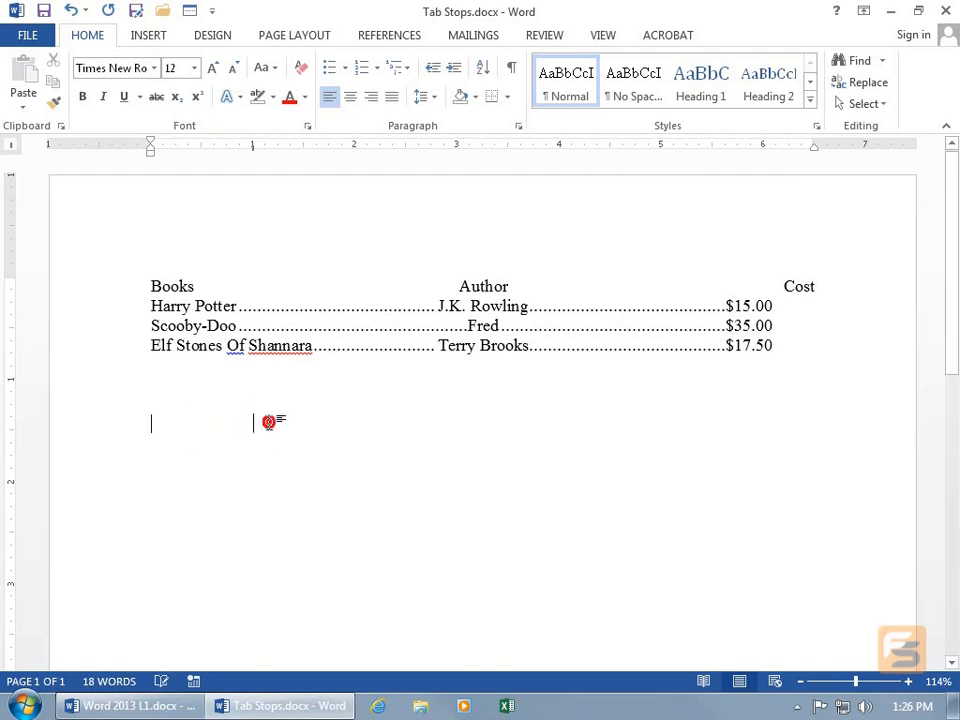
- Continue the bar tab over two new lines, and remove the bar tab stop from the last line before adding another line
{"action": "key", "text": "Return"}
{"action": "key", "text": "Return"}
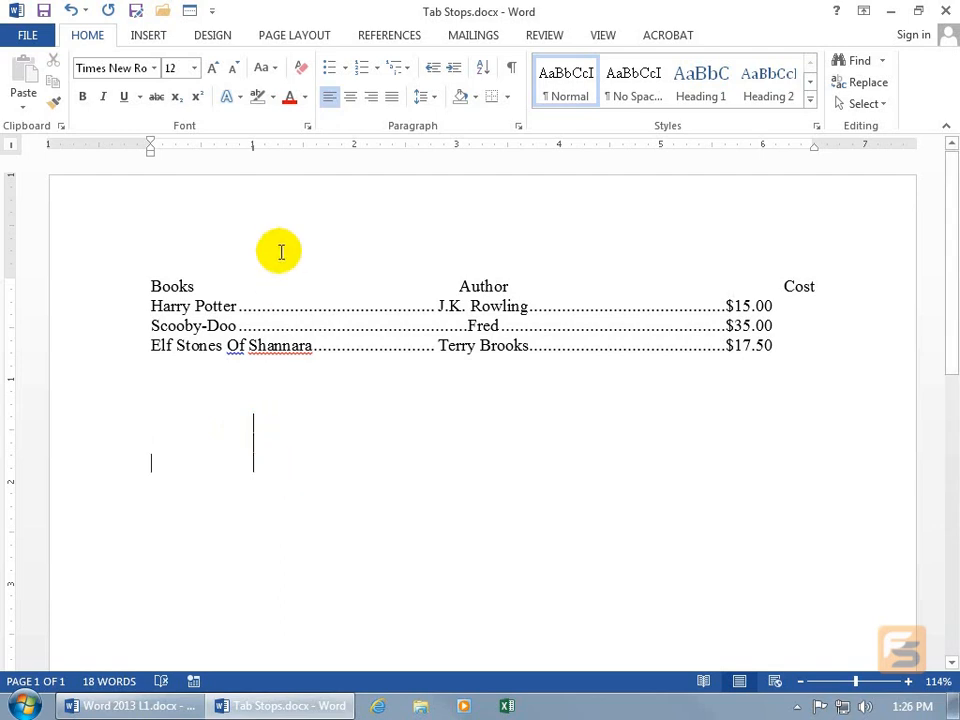
{"action": "left_click", "coordinate": [253, 147]}
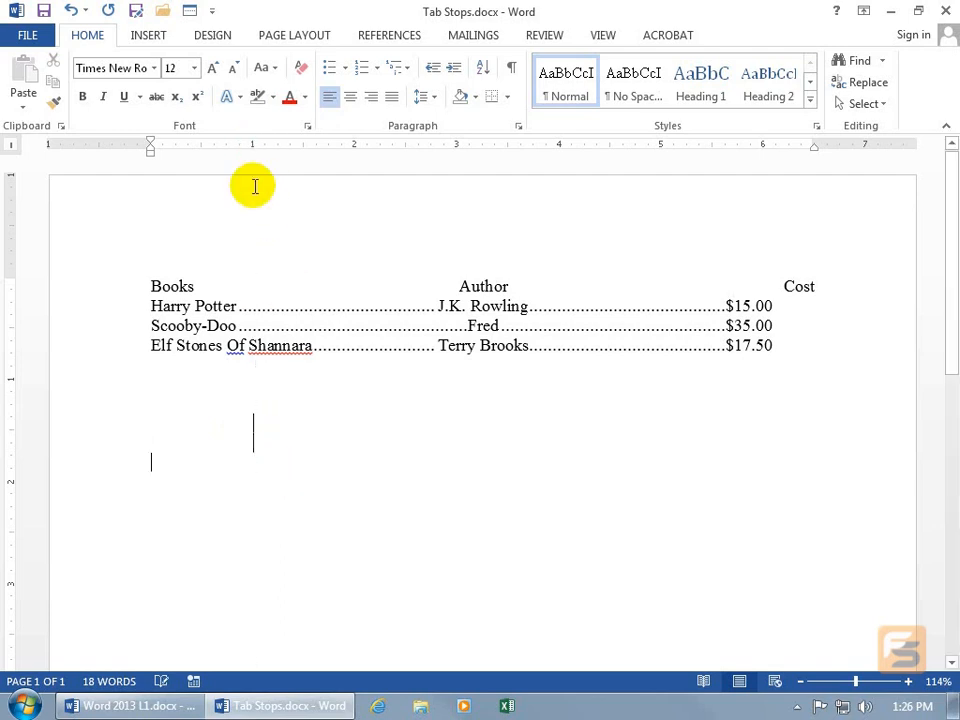
{"action": "key", "text": "Return"}
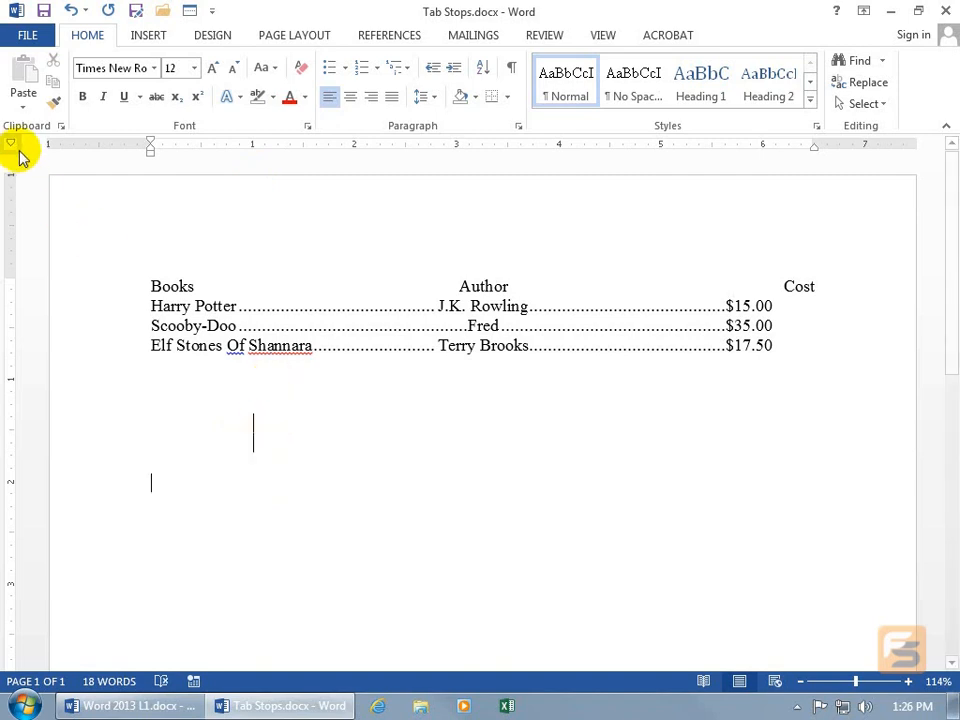
- Try moving the first line indent of the last blank line inward, and undo the change
{"action": "left_click", "coordinate": [12, 145]}
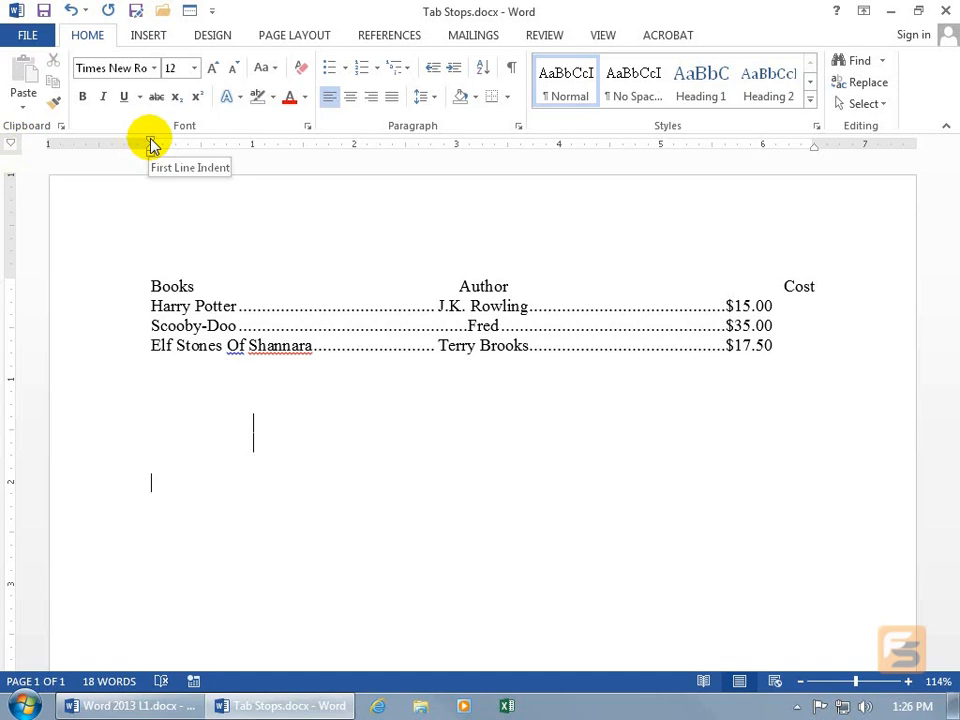
{"action": "left_click_drag", "start_coordinate": [150, 144], "coordinate": [187, 152]}
{"action": "left_click", "coordinate": [72, 13]}
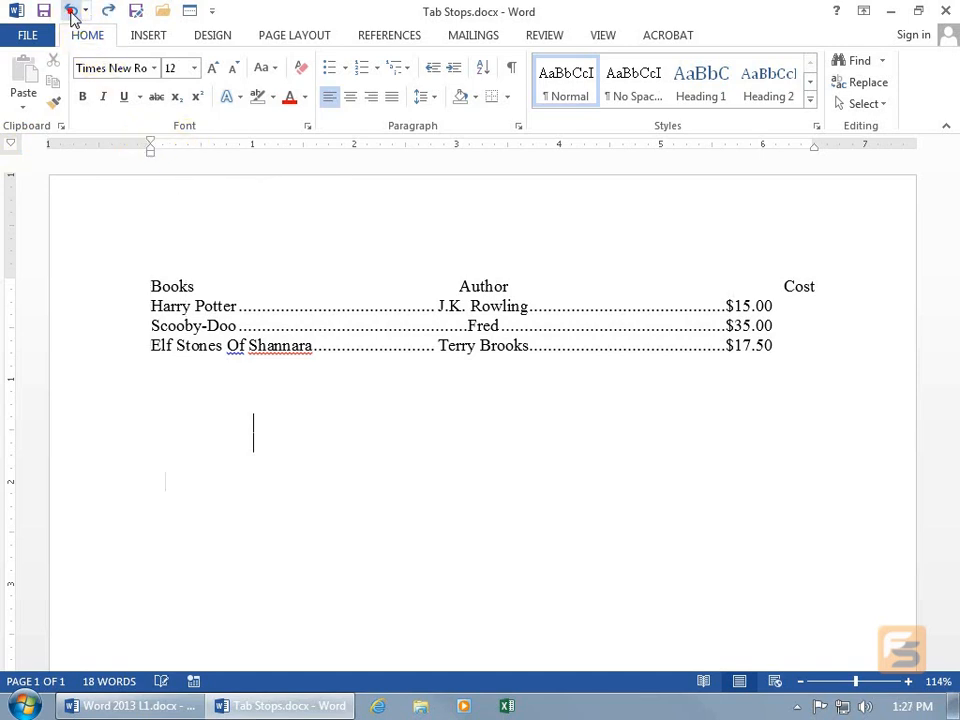
- Set the last blank line's first line indent to about 1.1" on the ruler, and return it to the left margin
{"action": "left_click", "coordinate": [12, 145]}
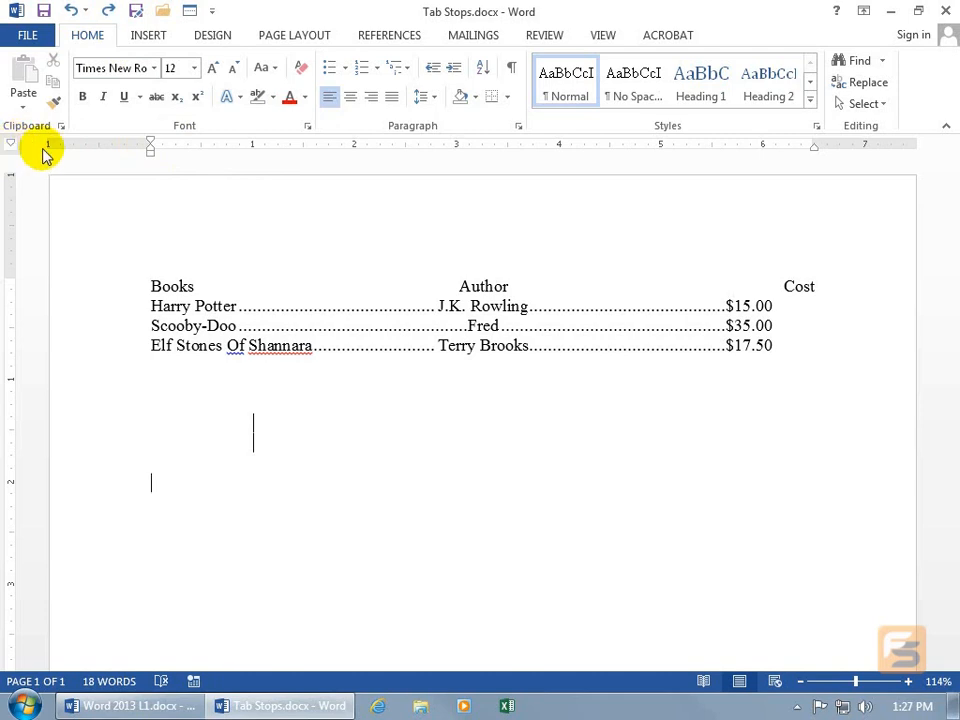
{"action": "left_click", "coordinate": [266, 147]}
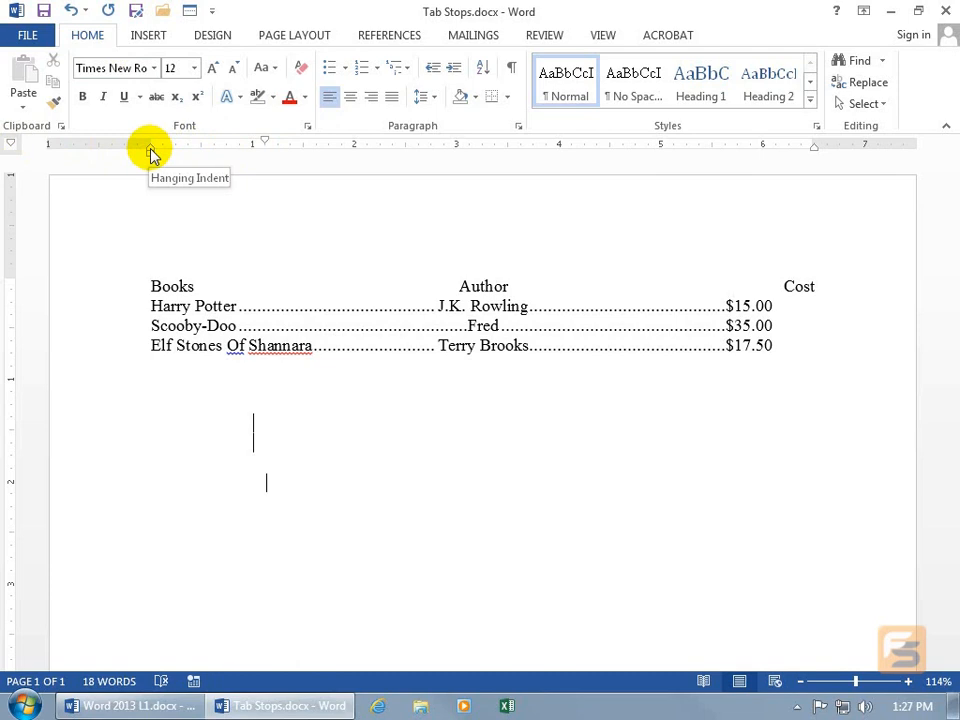
{"action": "left_click", "coordinate": [12, 147]}
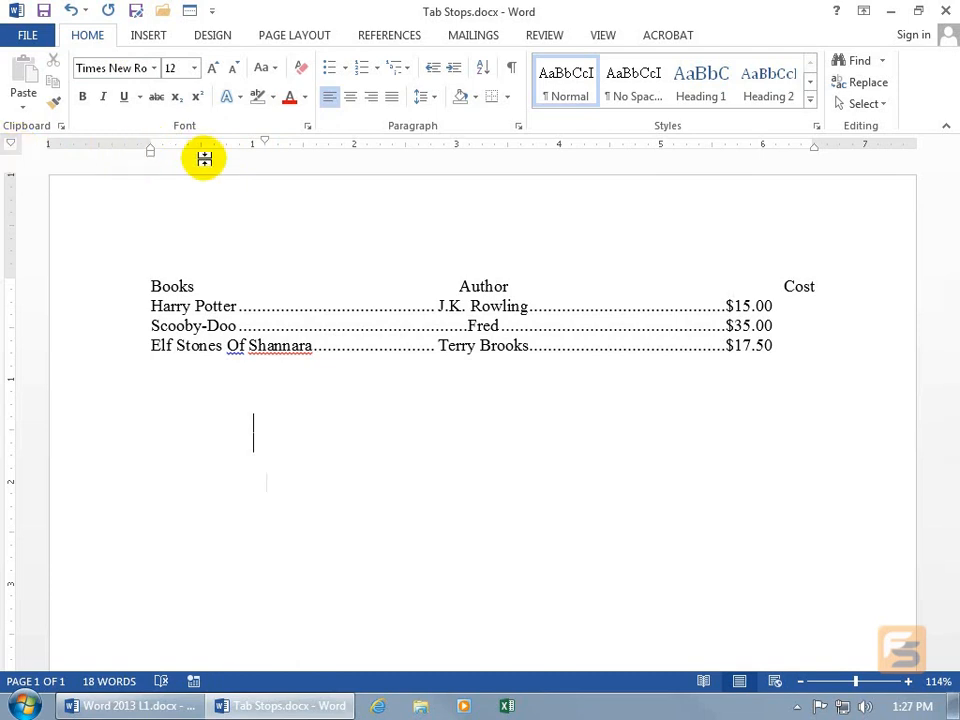
{"action": "left_click_drag", "start_coordinate": [265, 145], "coordinate": [150, 146]}
- Try hanging and left indents on the last blank line, with the hanging indent at about 1.1", and return both to the left margin
{"action": "left_click", "coordinate": [10, 147]}
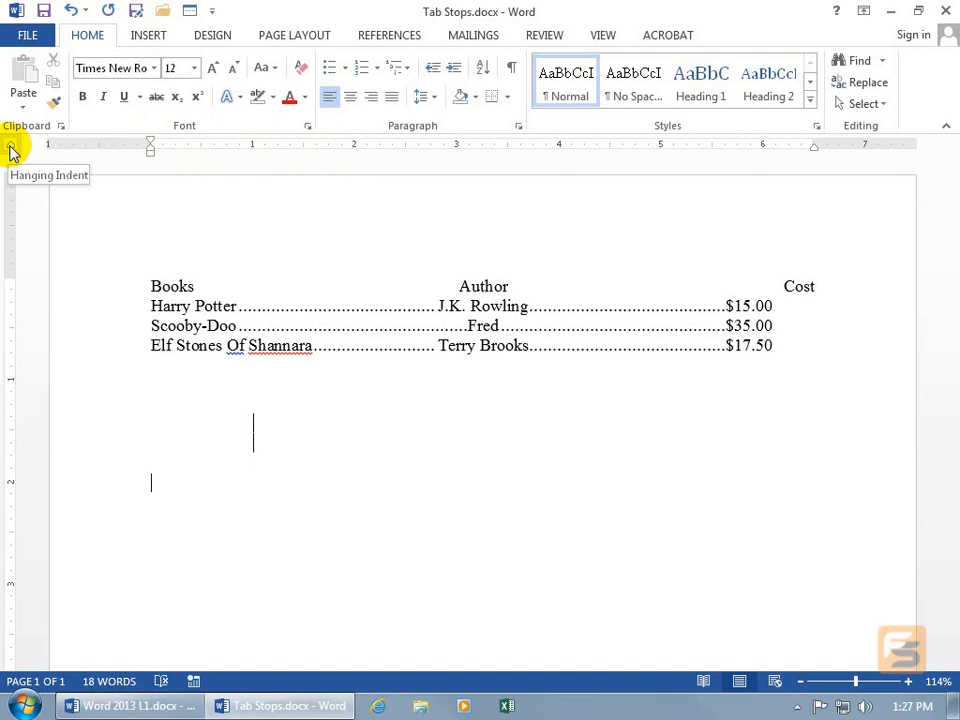
{"action": "left_click", "coordinate": [265, 146]}
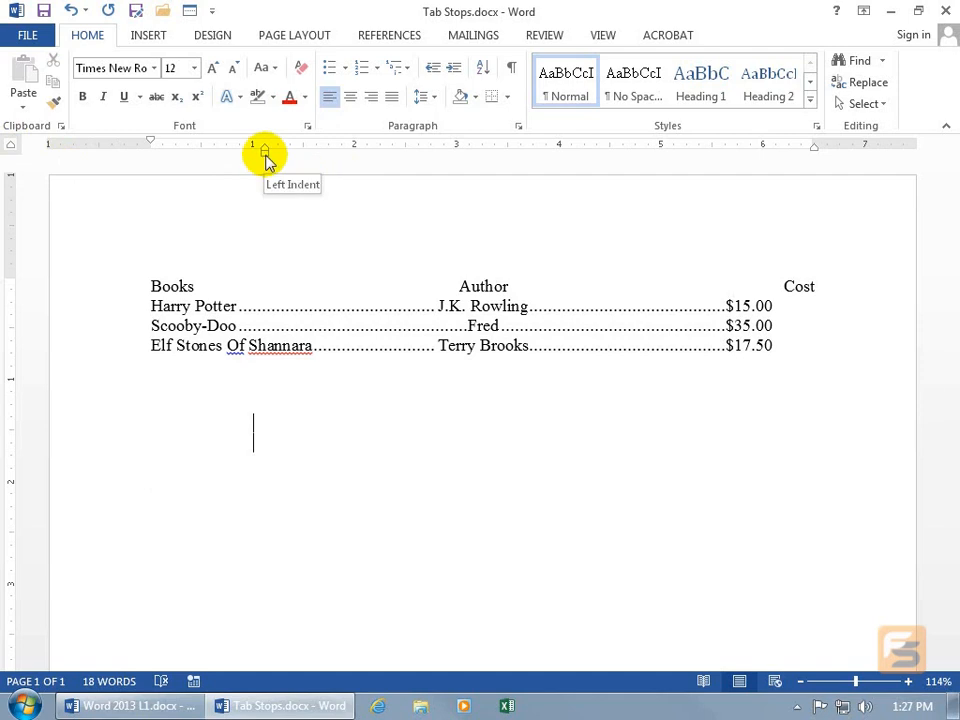
{"action": "left_click", "coordinate": [11, 146]}
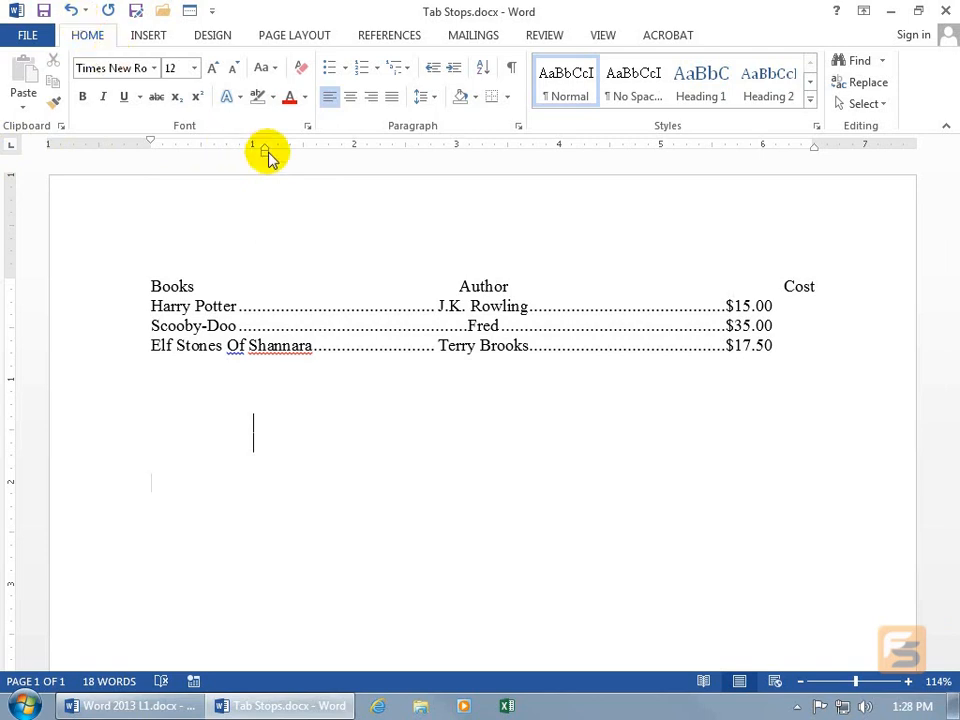
{"action": "mouse_move", "coordinate": [265, 156]}
{"action": "left_mouse_down"}
{"action": "mouse_move", "coordinate": [212, 156]}
{"action": "mouse_move", "coordinate": [263, 157]}
{"action": "left_mouse_up"}
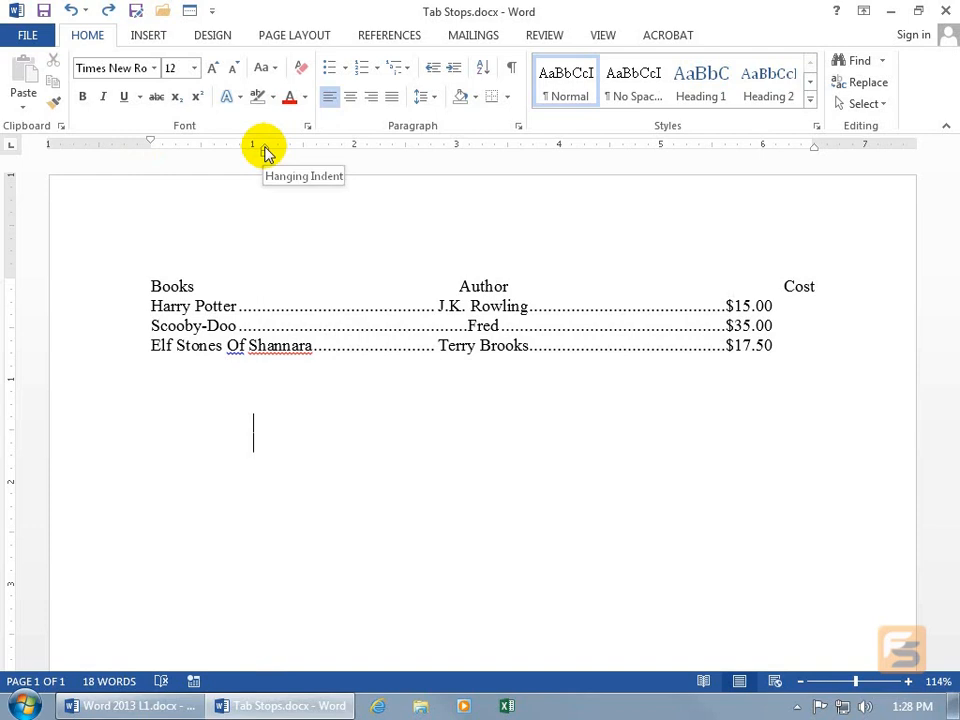
{"action": "mouse_move", "coordinate": [266, 152]}
{"action": "left_mouse_down"}
{"action": "mouse_move", "coordinate": [155, 155]}
{"action": "mouse_move", "coordinate": [152, 146]}
{"action": "left_mouse_up"}
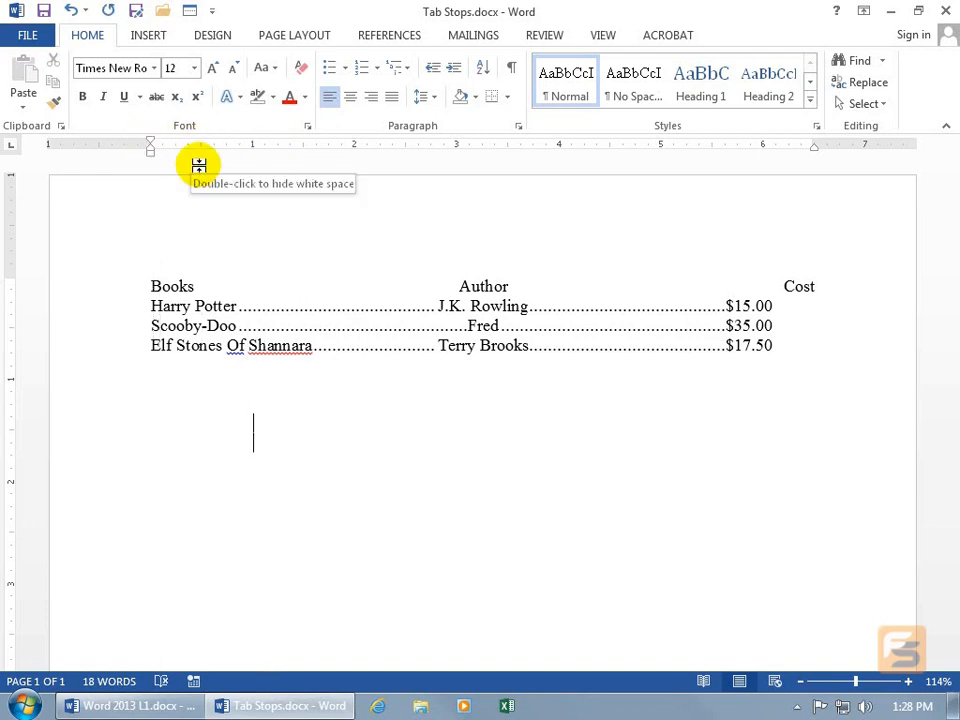